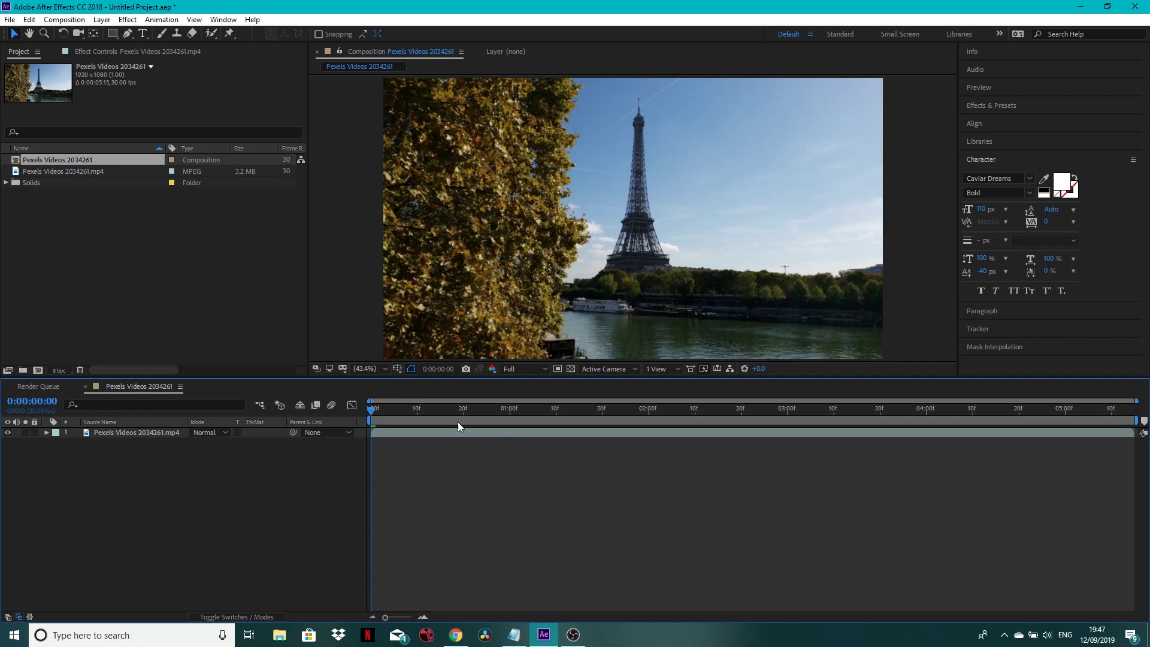
Step: Preview the shaky Eiffel Tower footage from the start of the timeline
key("space")
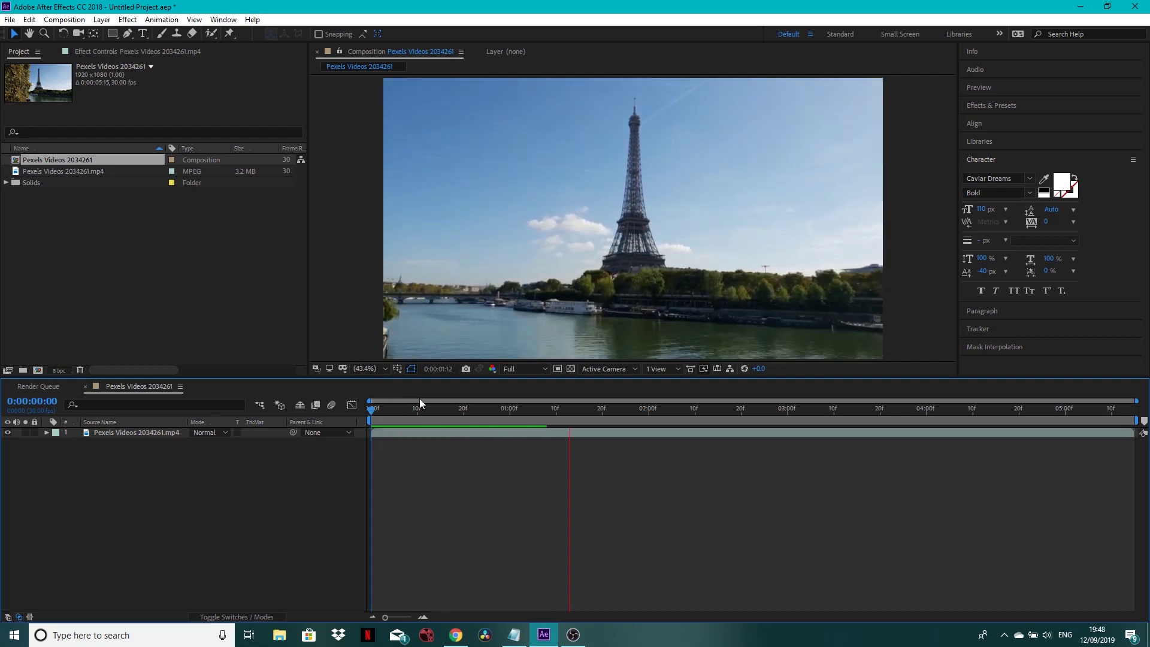
key("space")
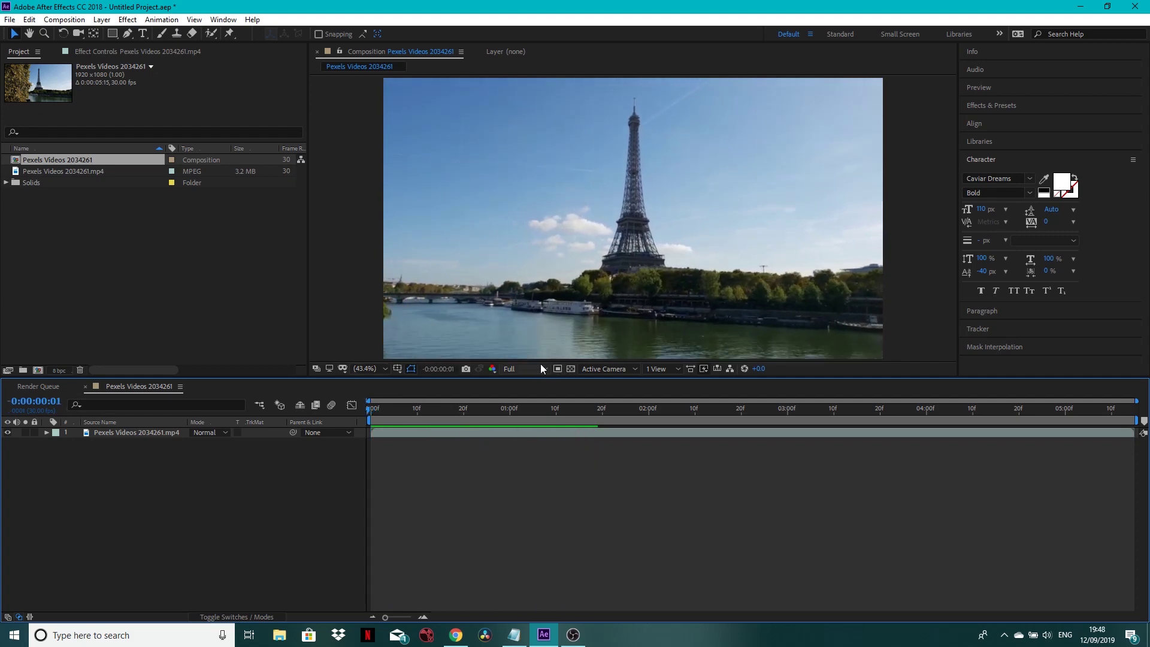
left_click(541, 366)
key("Escape")
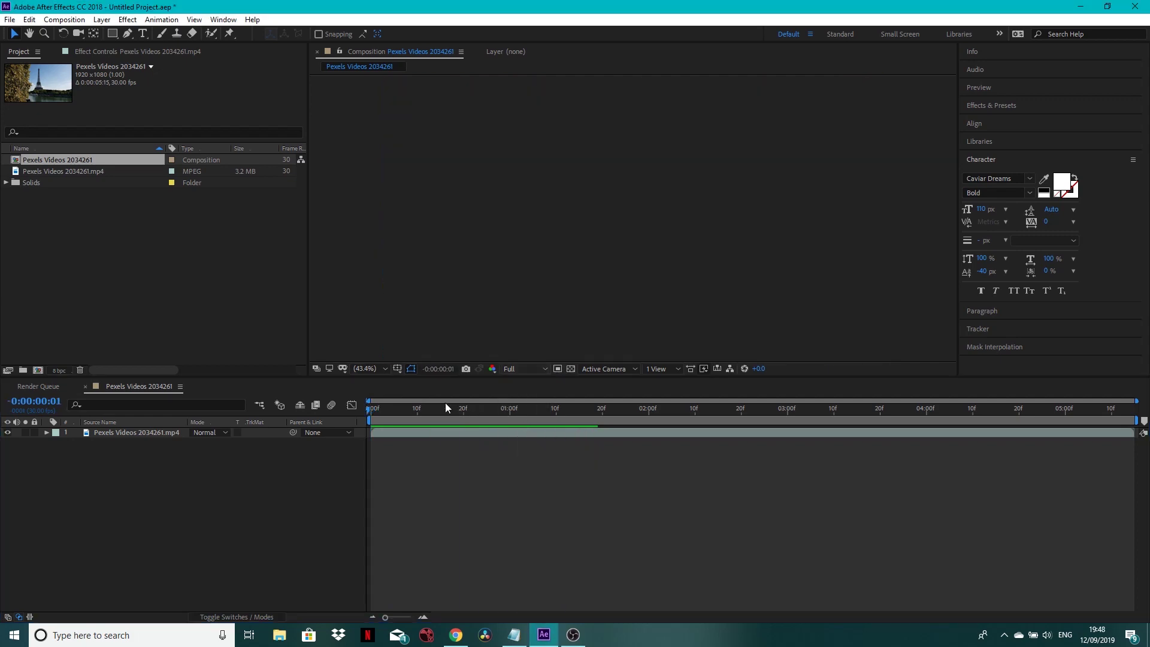
left_click(368, 411)
key("space")
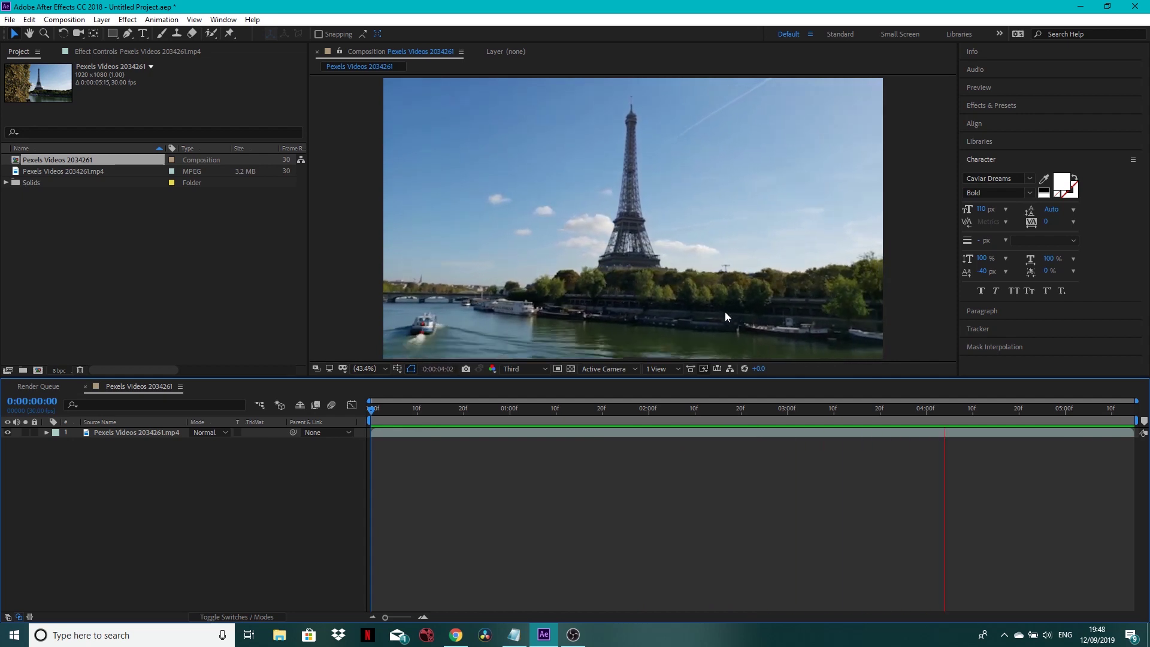
key("space")
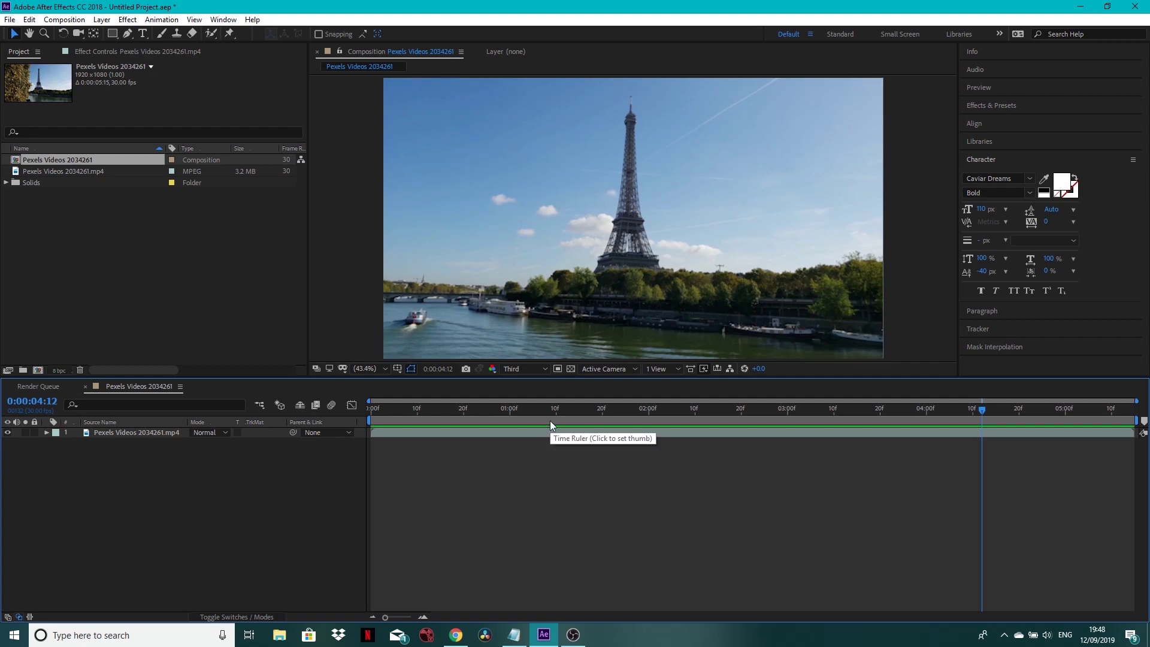
Step: Scrub to 0:00:00:10, 0:00:01:09 and 0:00:03:18 to check the shake, then return to the first frame
left_click_drag(550, 421, 771, 339)
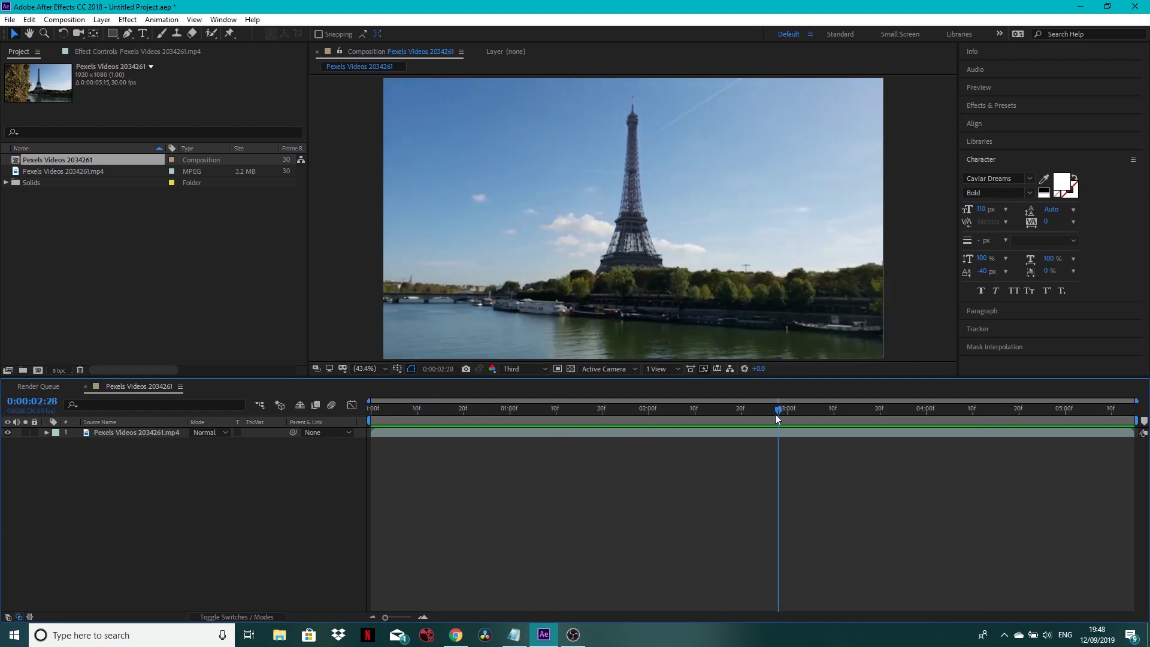
left_click_drag(776, 412, 829, 420)
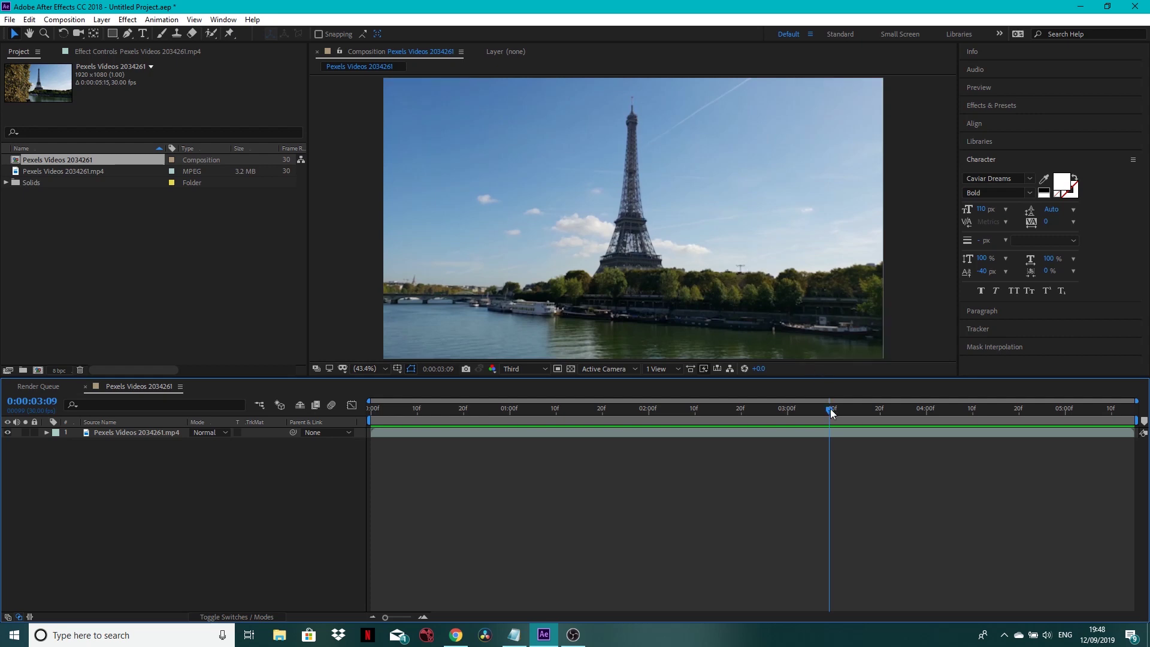
mouse_move(829, 418)
left_mouse_down()
mouse_move(528, 416)
mouse_move(961, 410)
mouse_move(837, 419)
left_mouse_up()
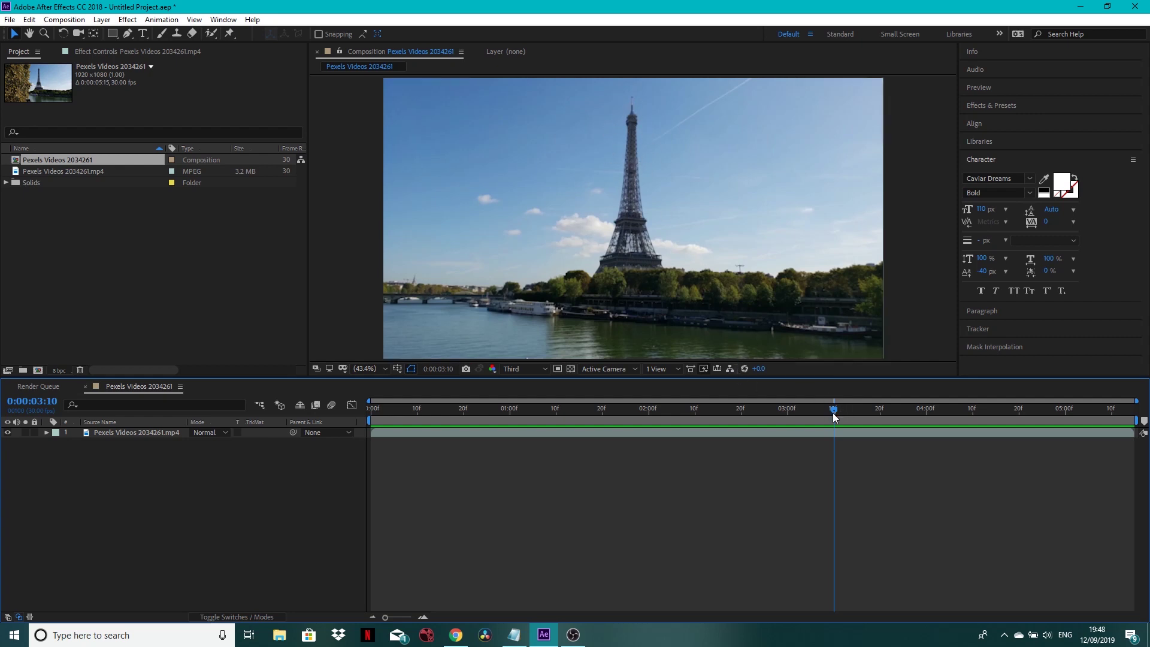
left_click_drag(834, 412, 699, 413)
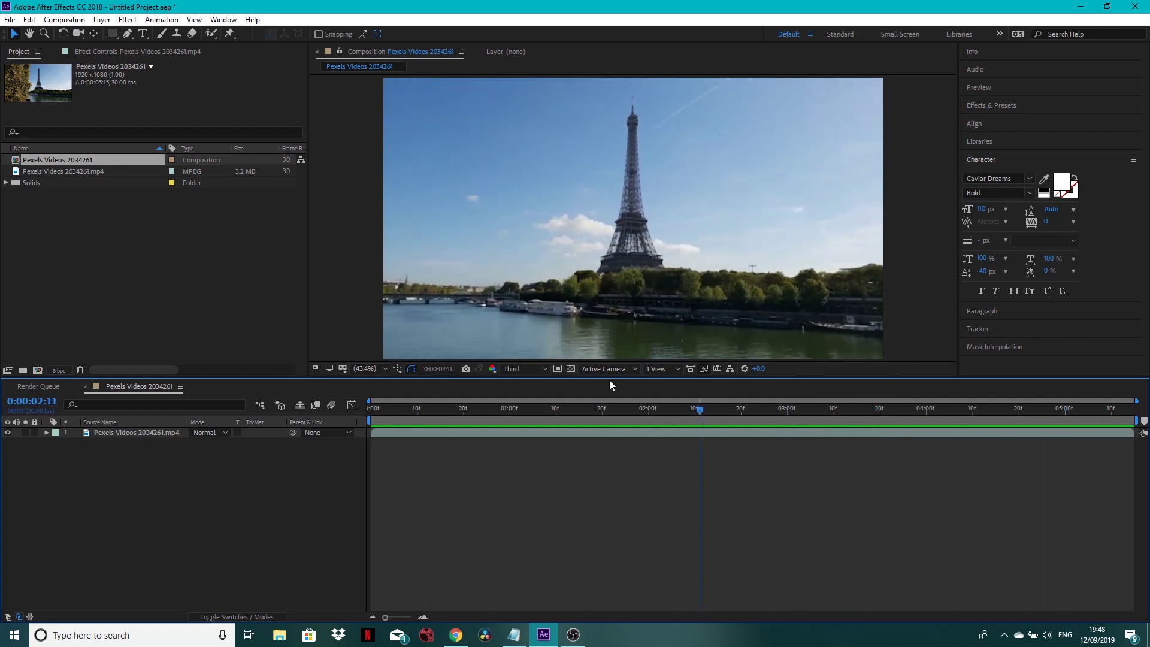
key("space")
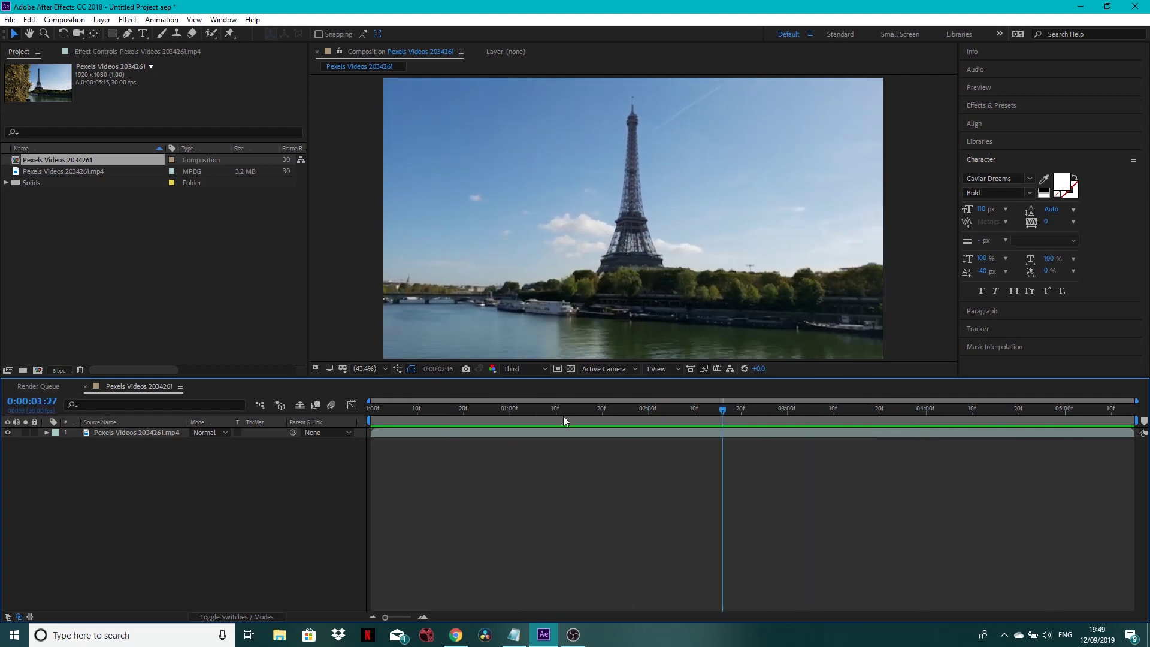
key("Home")
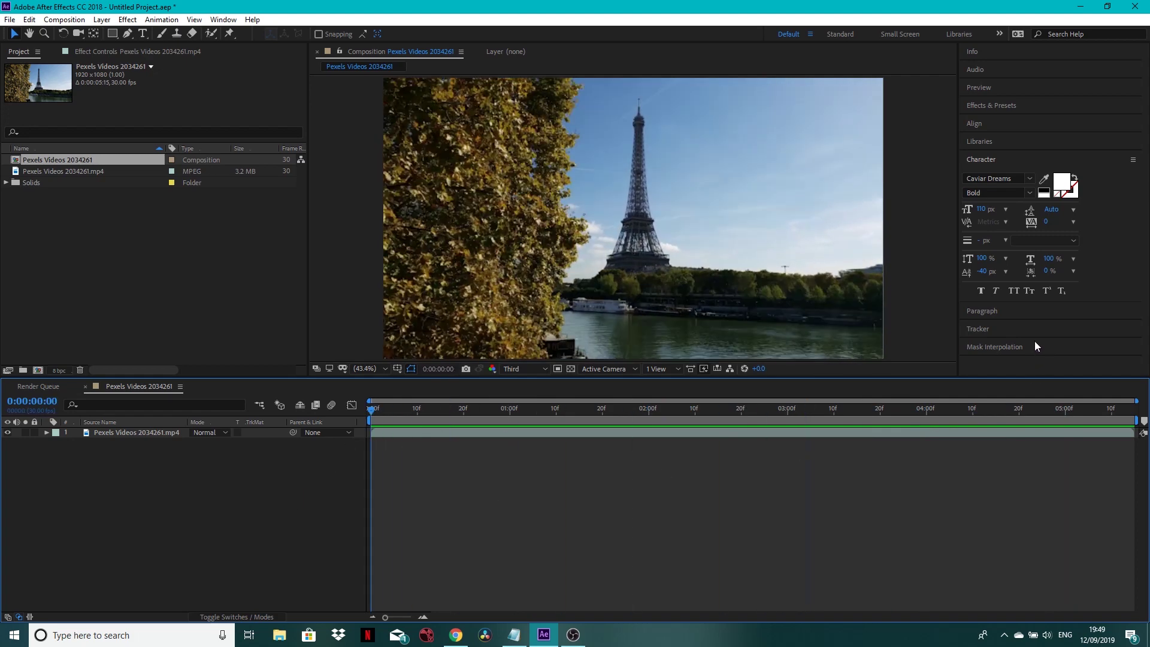
Step: Select the Eiffel Tower footage layer and expand the Tracker panel's motion tracking controls
left_click(164, 437)
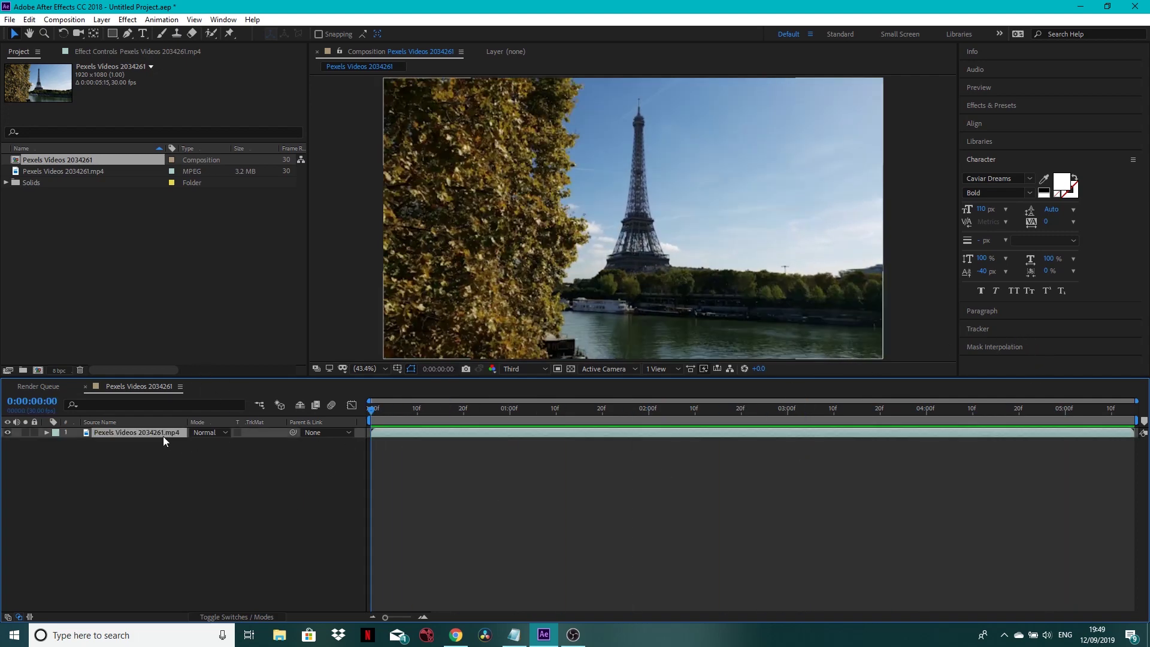
left_click(1008, 327)
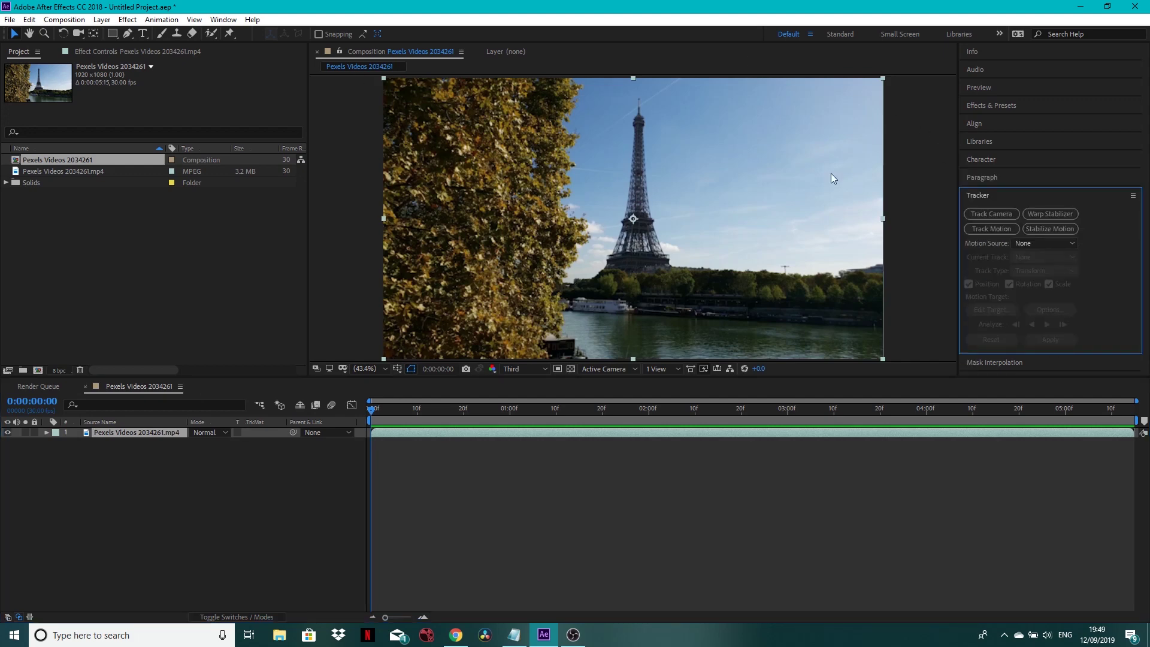
left_click(233, 19)
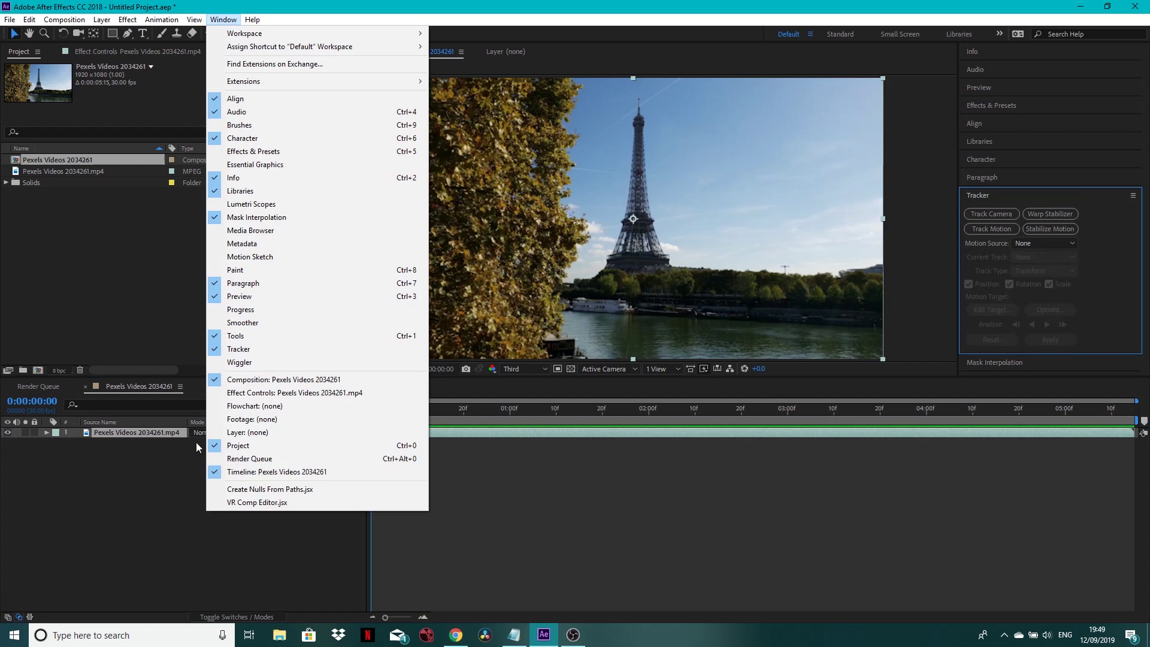
left_click(145, 504)
left_click(157, 432)
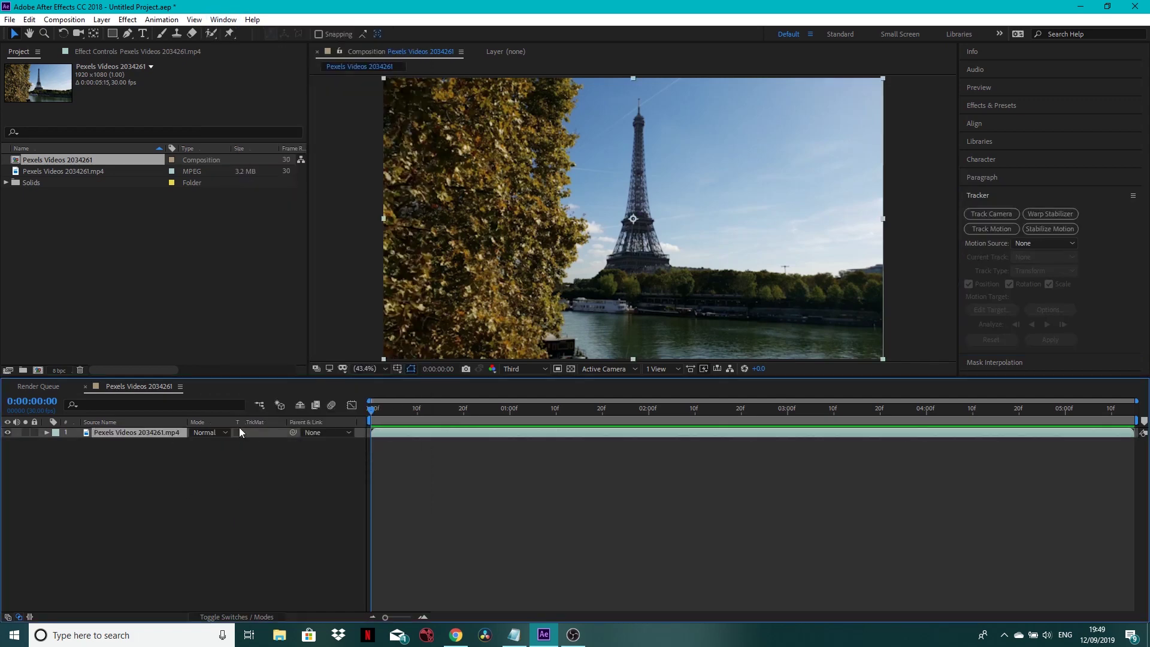
Step: Start Stabilize Motion and place Track Point 1 on the tower's spire with an enlarged search area
left_click(1041, 229)
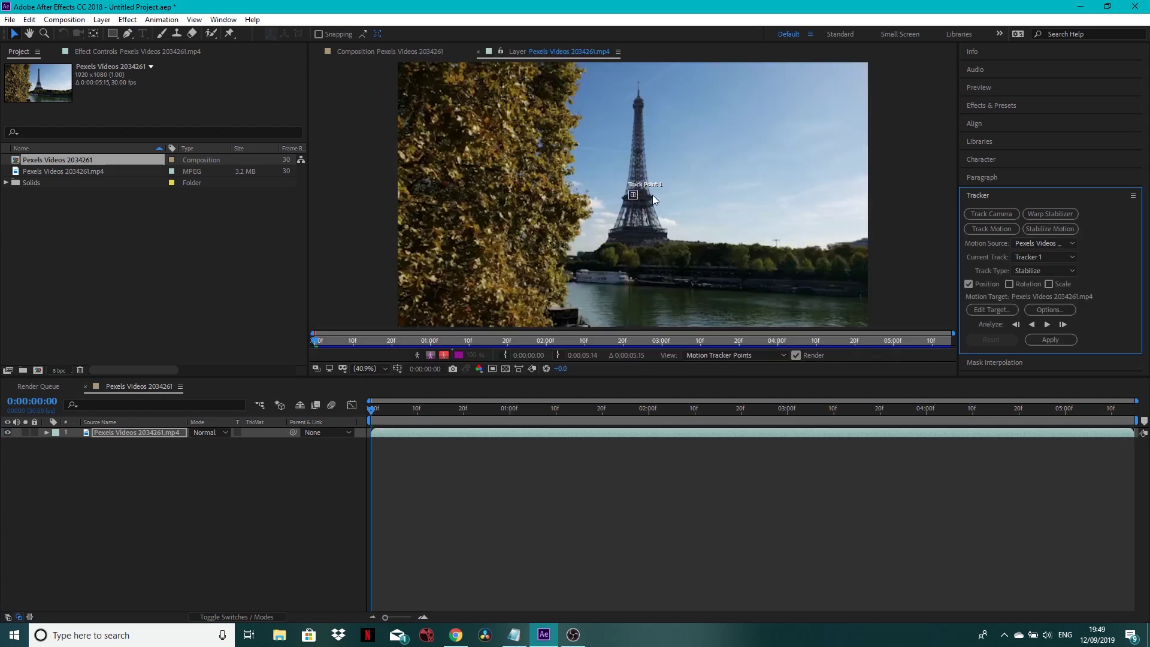
scroll(636, 201, "up", 4)
left_click_drag(637, 201, 782, 87)
left_click_drag(697, 90, 655, 294)
left_click_drag(737, 295, 613, 151)
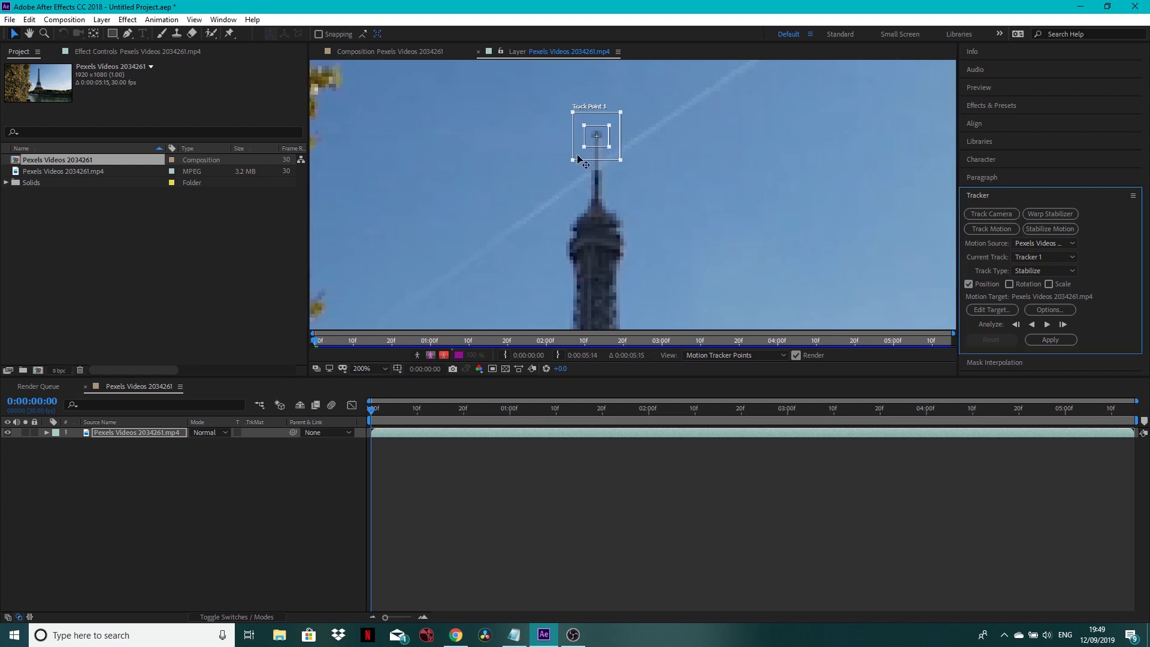
left_click_drag(572, 159, 538, 174)
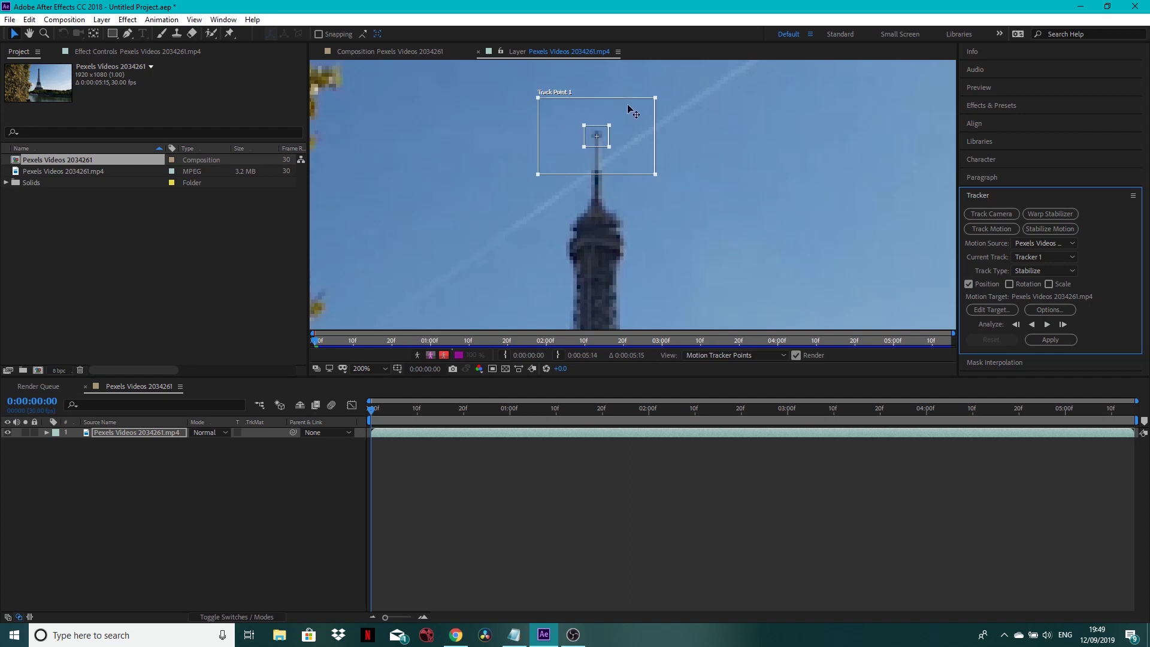
left_click_drag(548, 172, 551, 170)
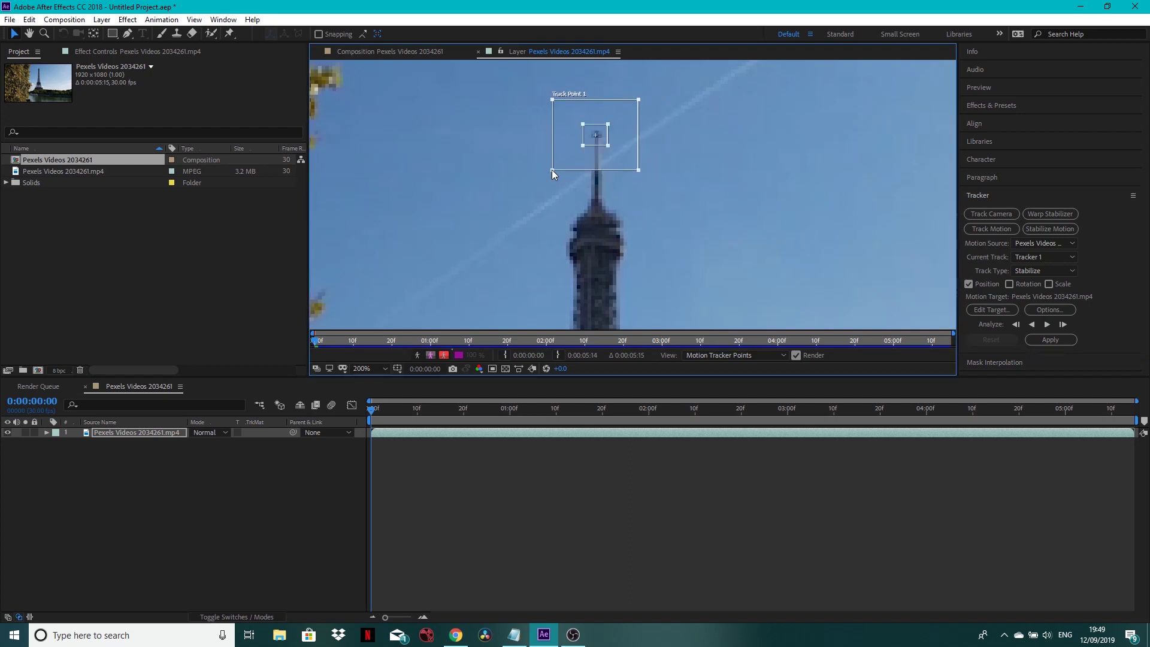
Step: Enable Rotation tracking and position the second track point lower down the tower
left_click(1010, 284)
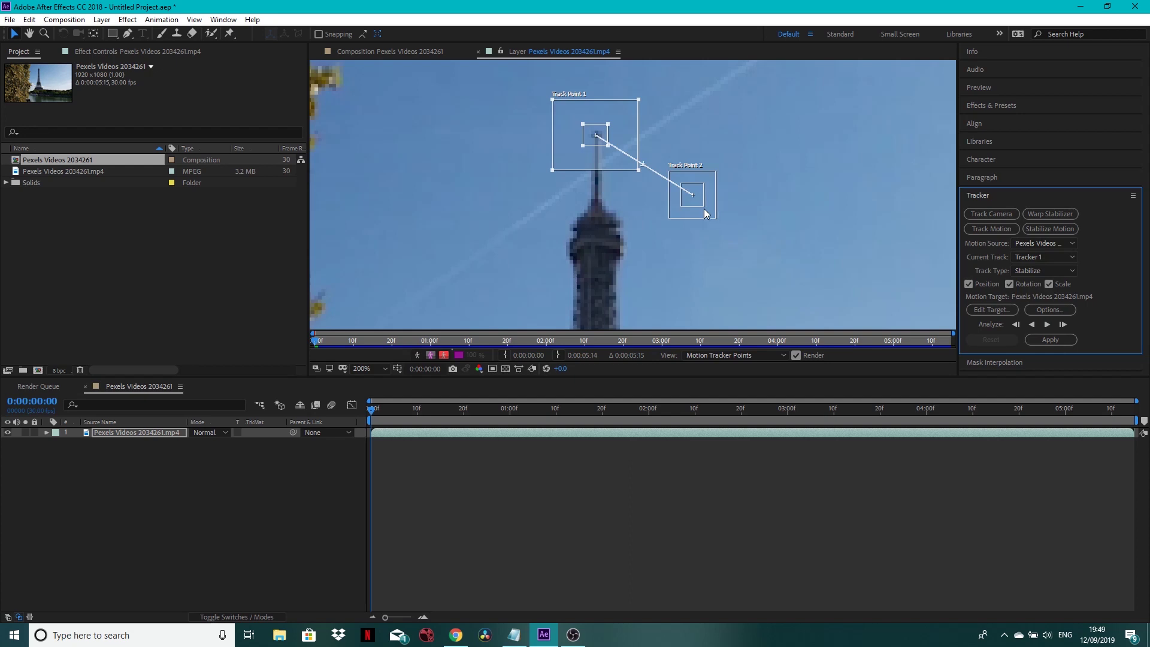
left_click_drag(705, 207, 678, 249)
key("h")
key("v")
key("h")
key("v")
key("h")
key("v")
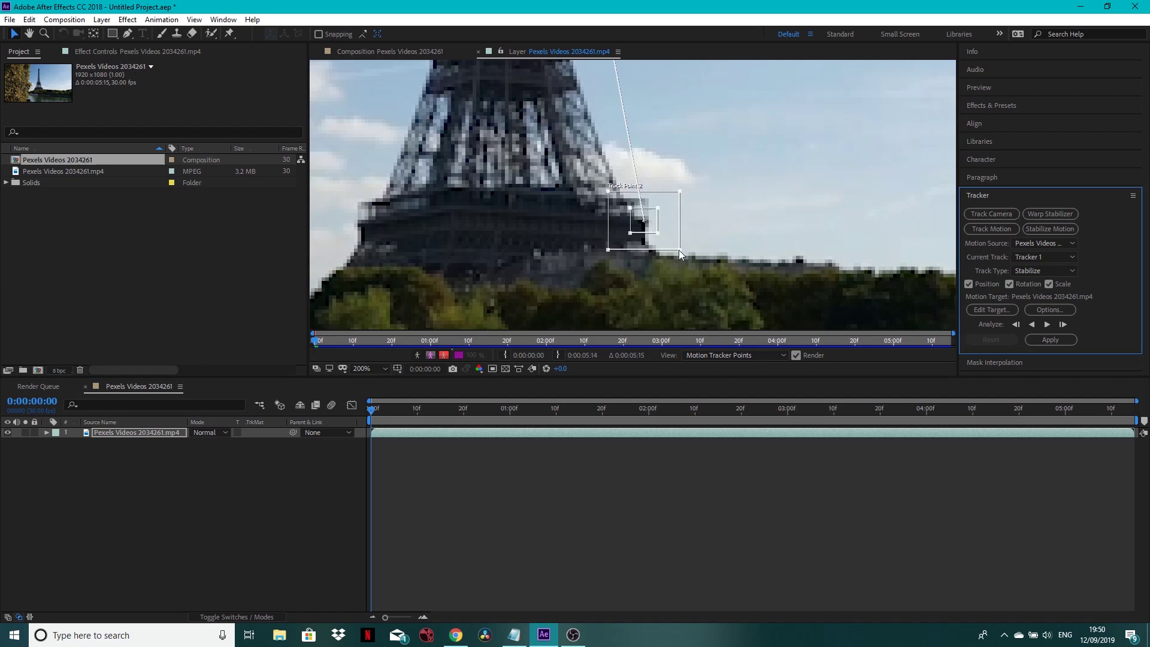
Step: Zoom out and analyse both track points forward through the entire clip
key("comma")
key("comma")
key("comma")
left_click_drag(572, 154, 618, 223)
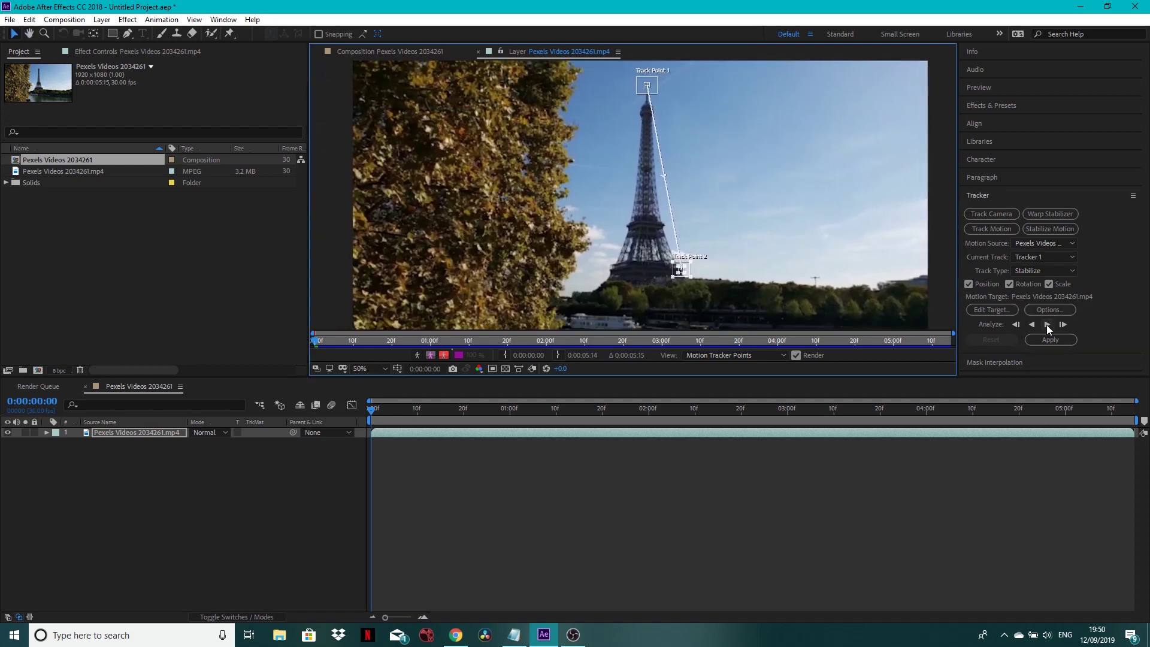
left_click(1047, 325)
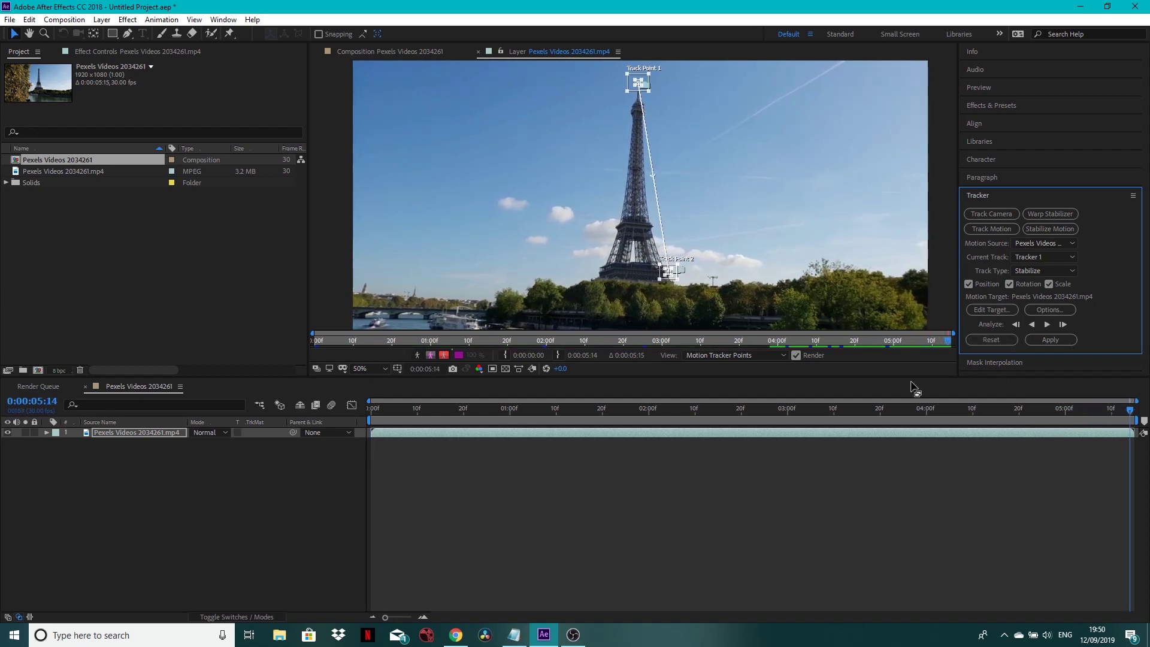
left_click(695, 475)
left_click(427, 436)
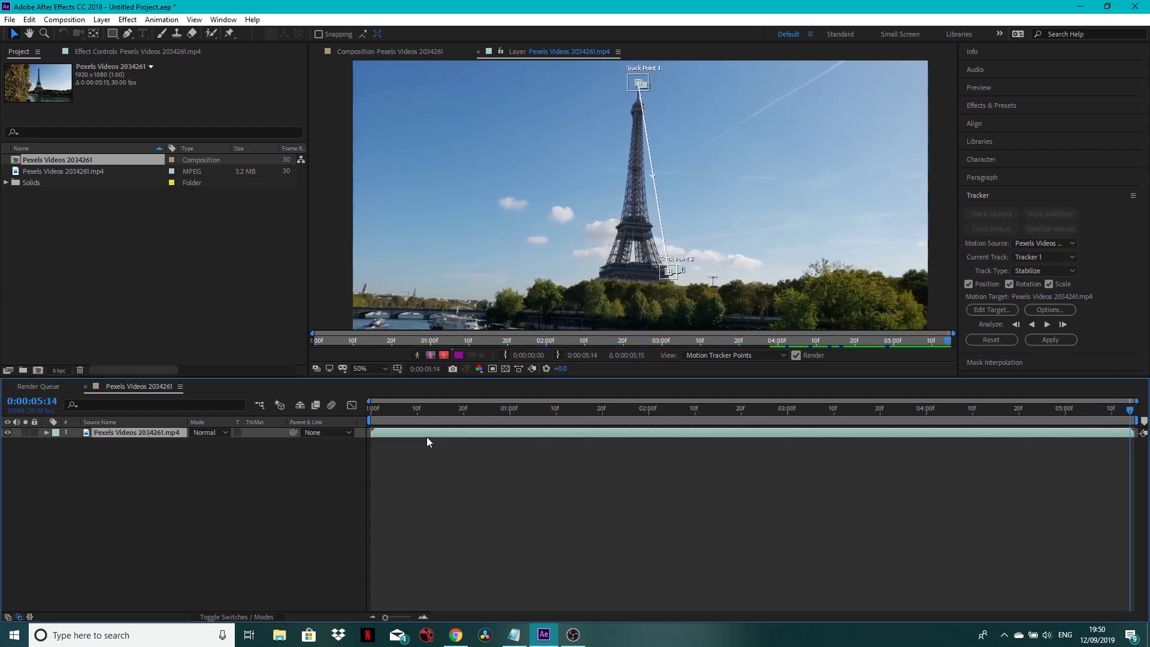
Step: Reveal the tracker keyframes, check the tracking around 0:00:02:20, and return to 0:00:00:00
key("u")
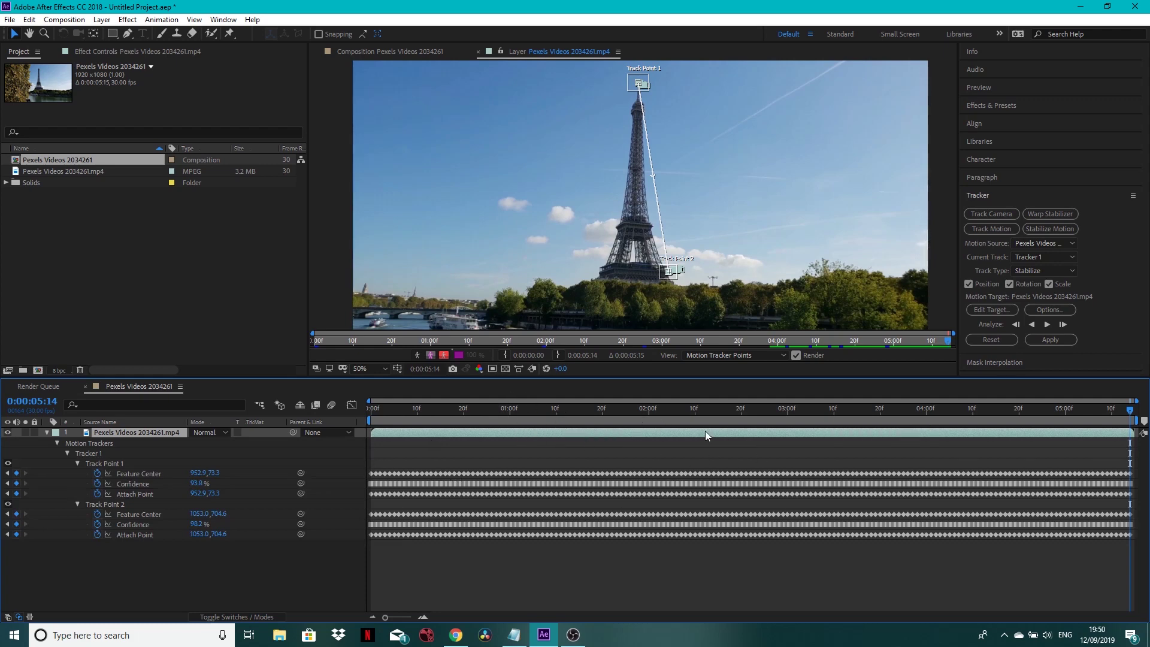
left_click(740, 409)
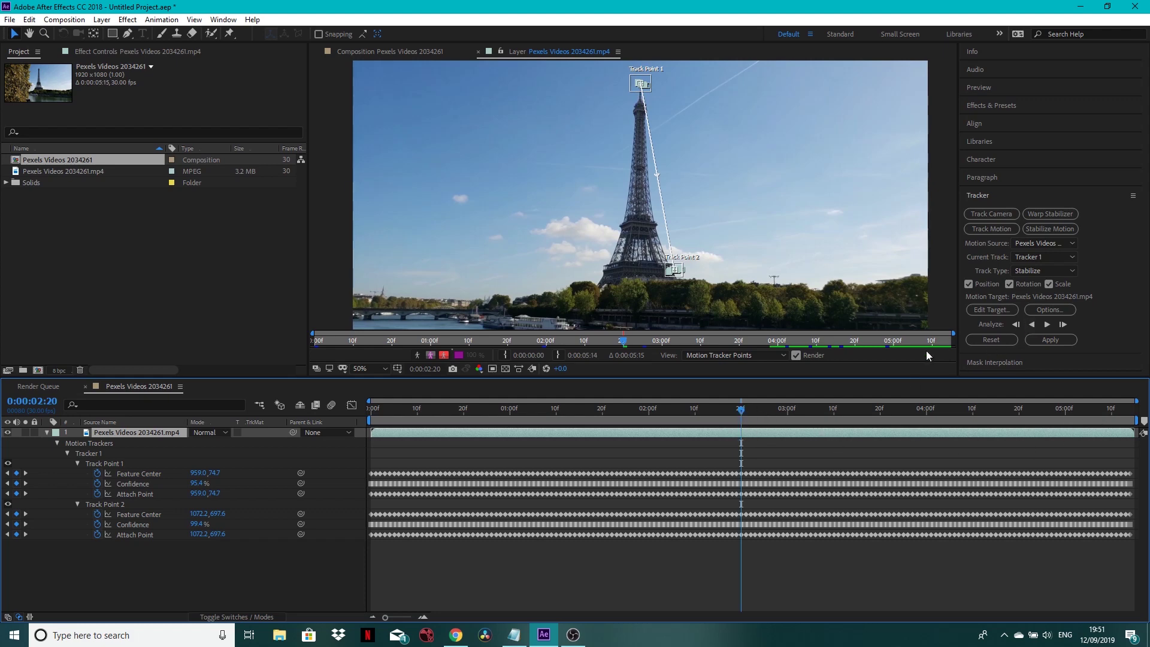
left_click_drag(475, 413, 523, 414)
left_click_drag(616, 420, 359, 416)
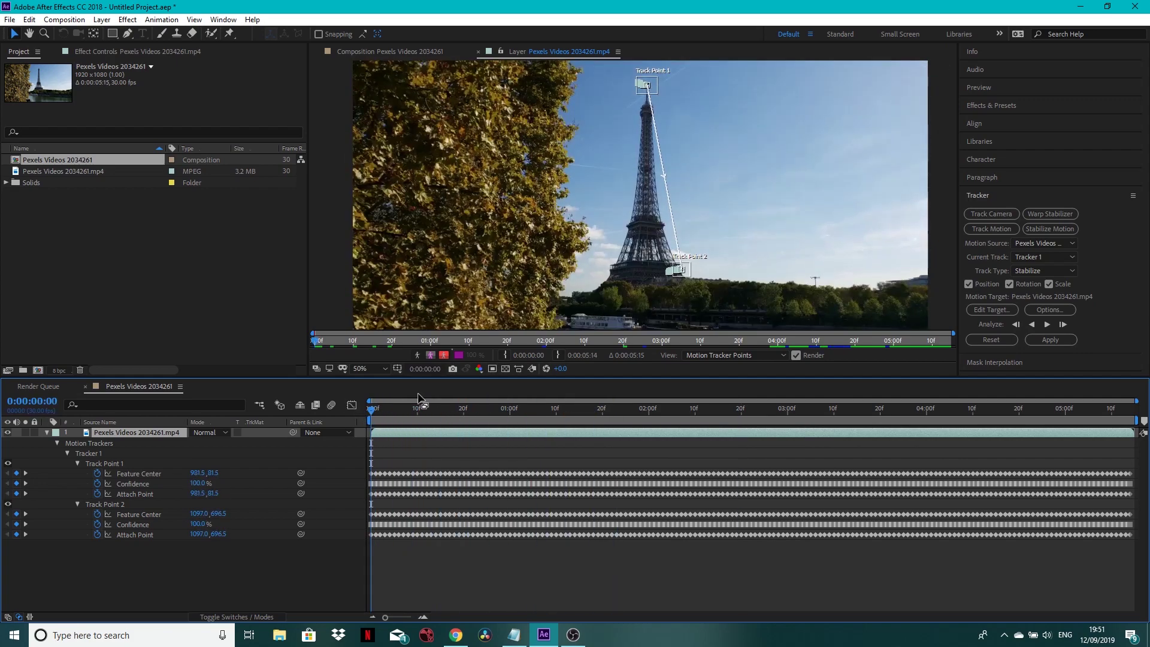
Step: Keep Stabilize as track type, target the footage layer, and apply the track in X and Y
left_click(47, 433)
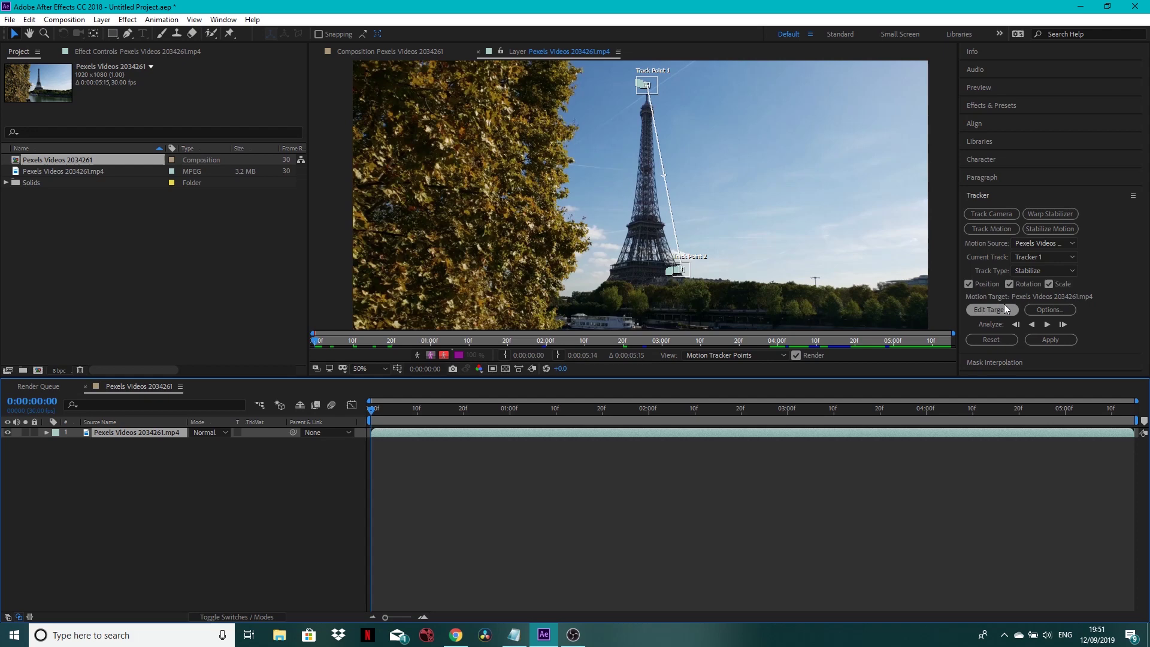
left_click(1022, 268)
left_click(1112, 263)
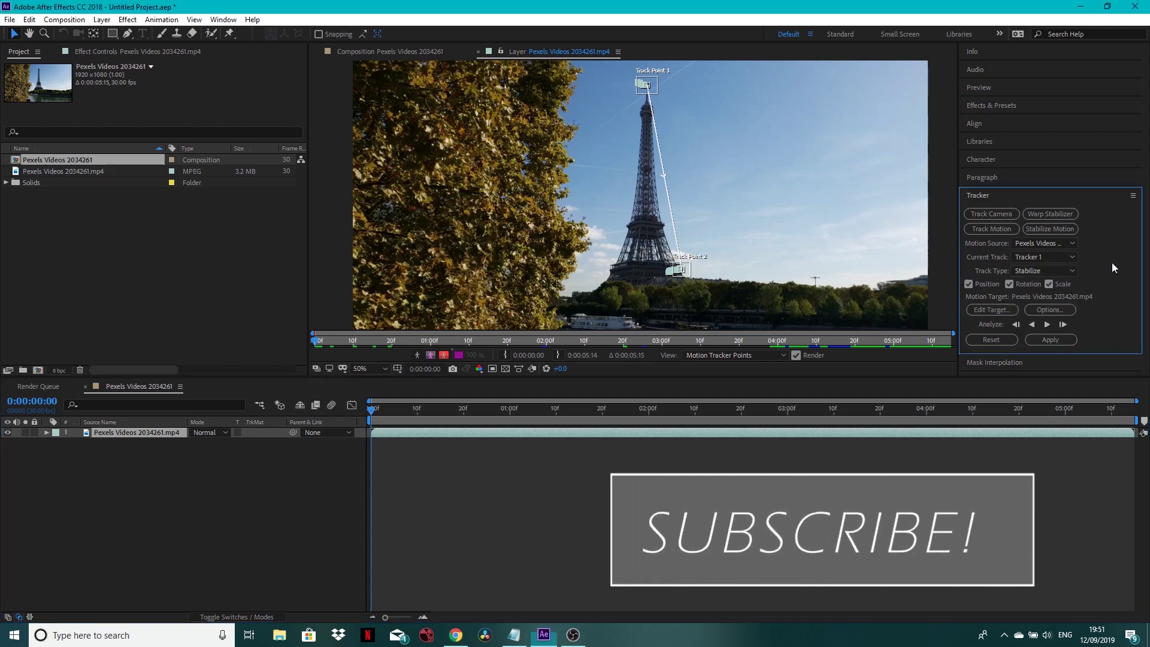
left_click(993, 310)
left_click_drag(157, 6, 572, 133)
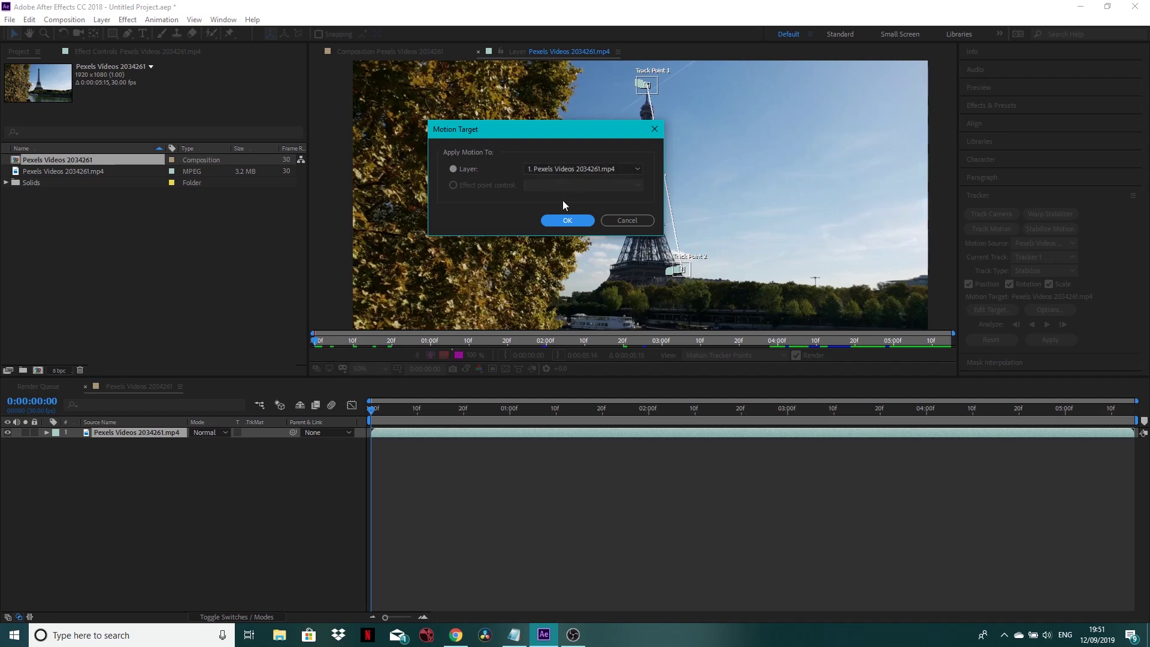
left_click(566, 220)
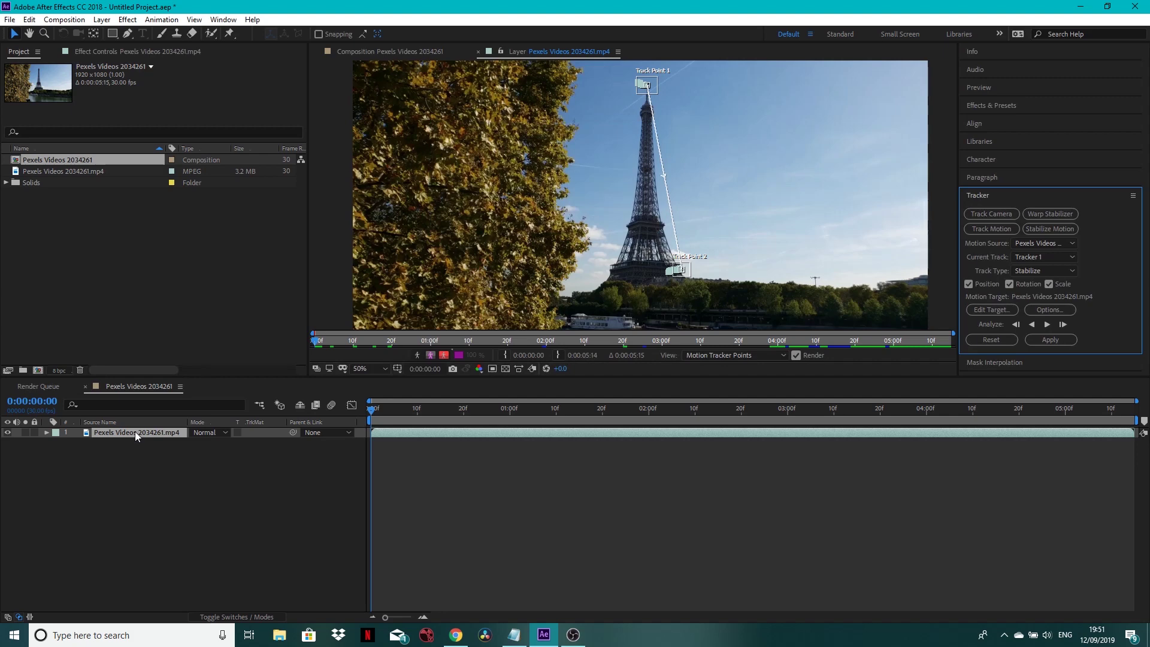
left_click(1044, 339)
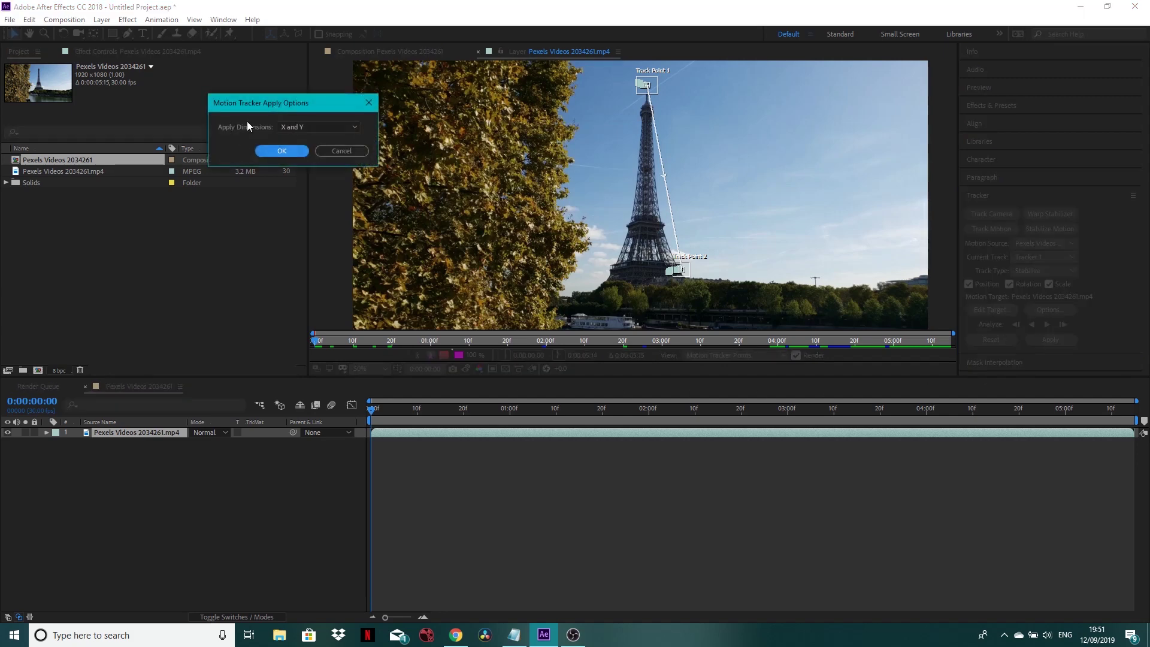
left_click(275, 151)
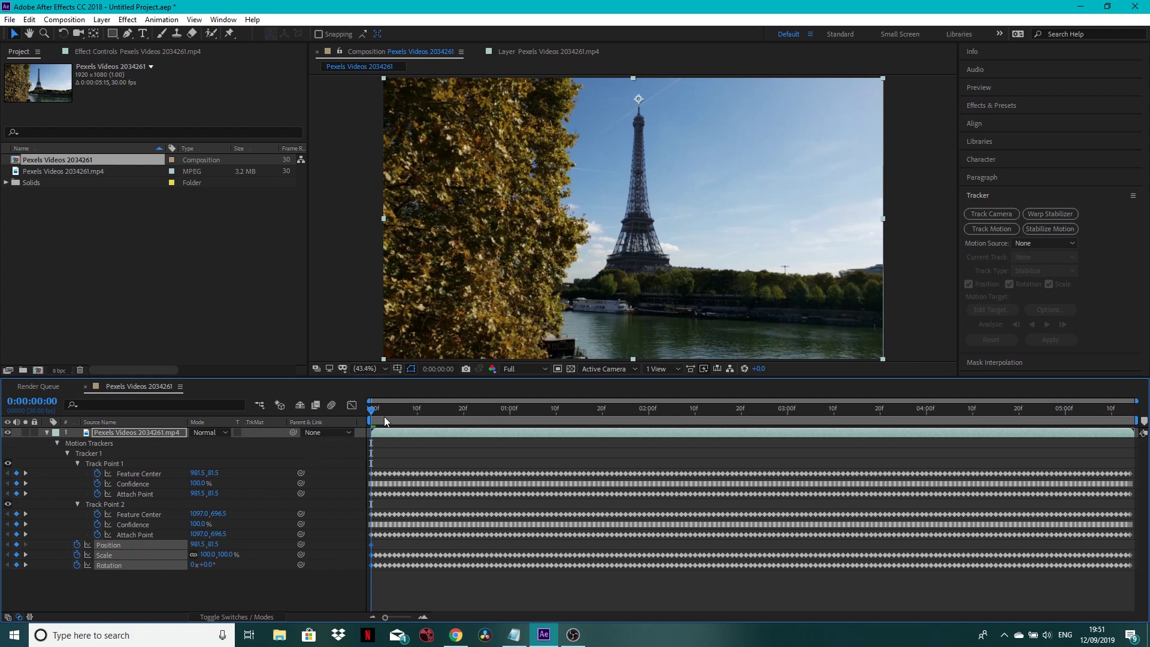
Step: Preview the stabilized clip from the start at Third resolution, zooming in on the tower top and back out
mouse_move(373, 415)
left_mouse_down()
mouse_move(707, 411)
mouse_move(357, 429)
left_mouse_up()
key("space")
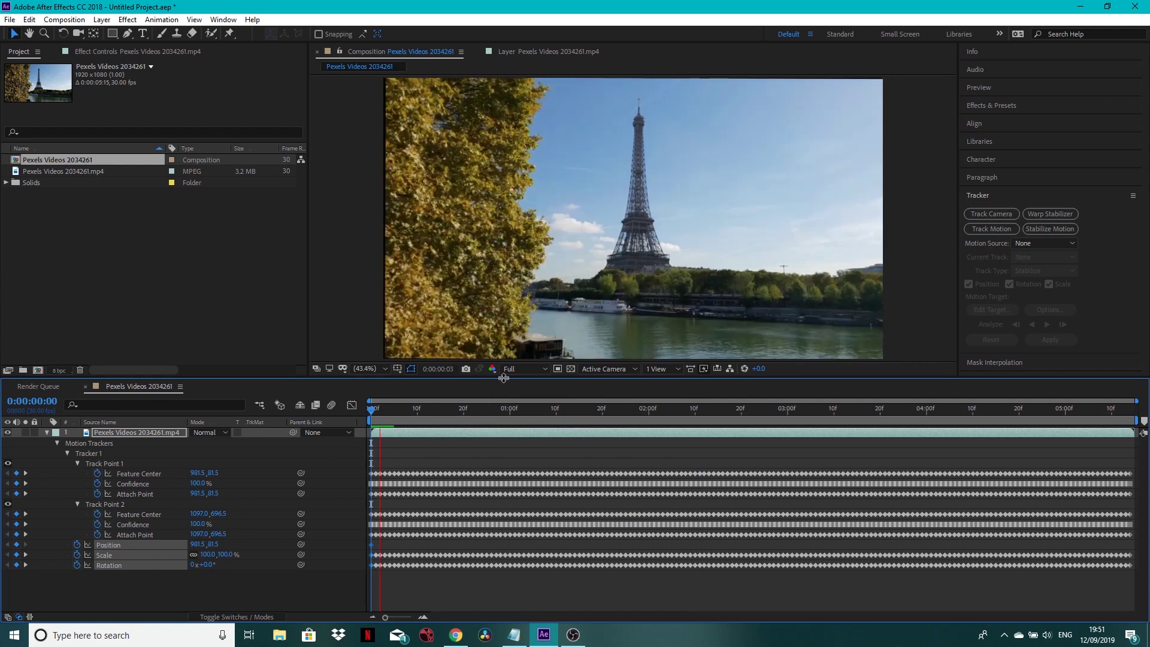
left_click(523, 368)
left_click(521, 424)
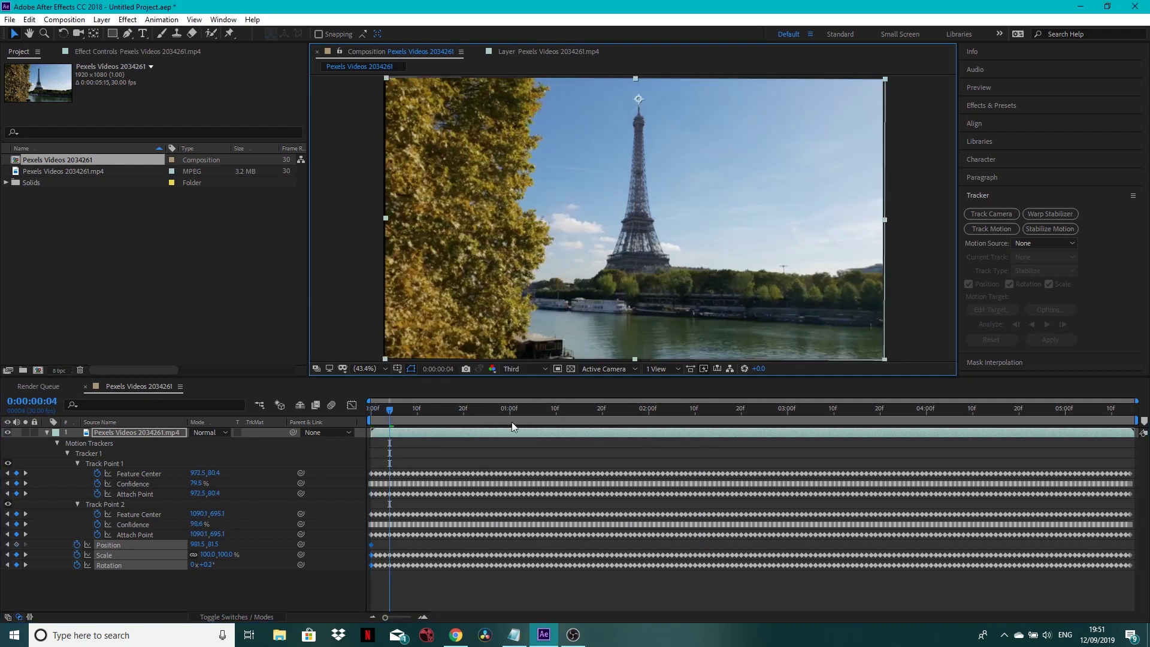
left_click_drag(383, 414, 358, 421)
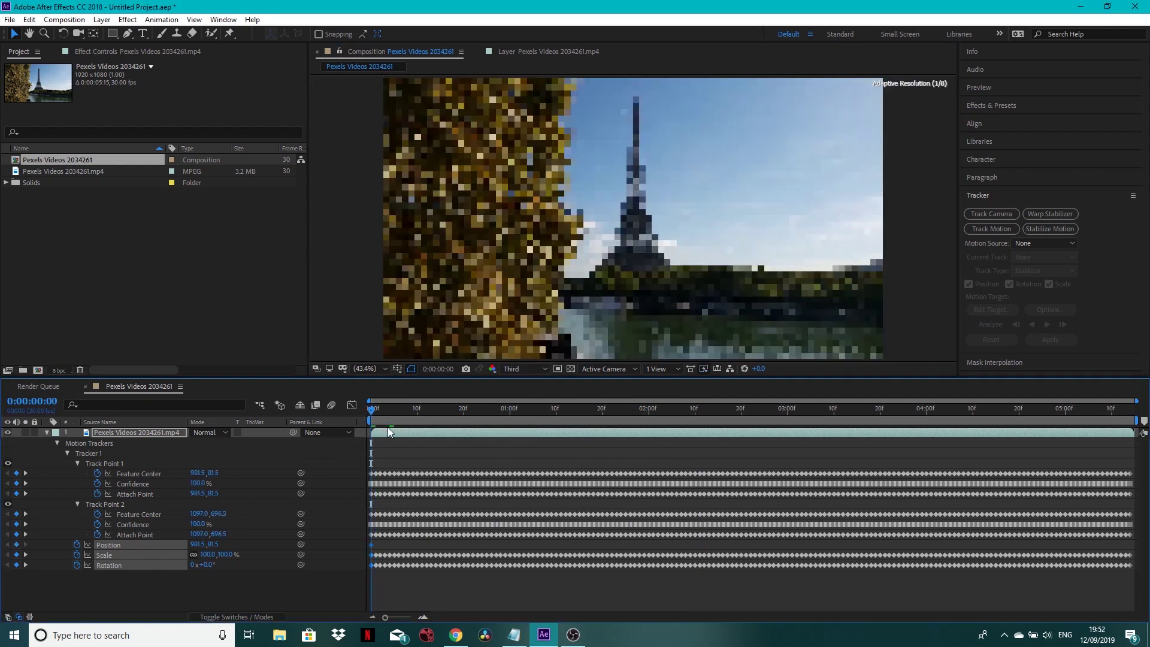
key("space")
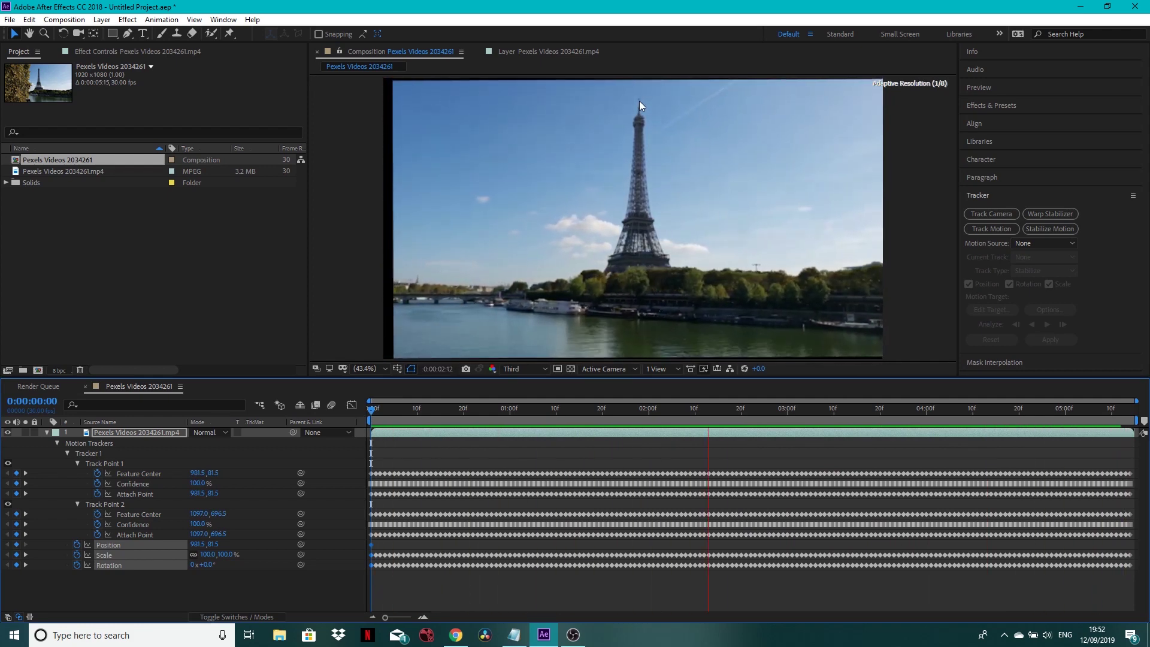
scroll(639, 101, "up", 5)
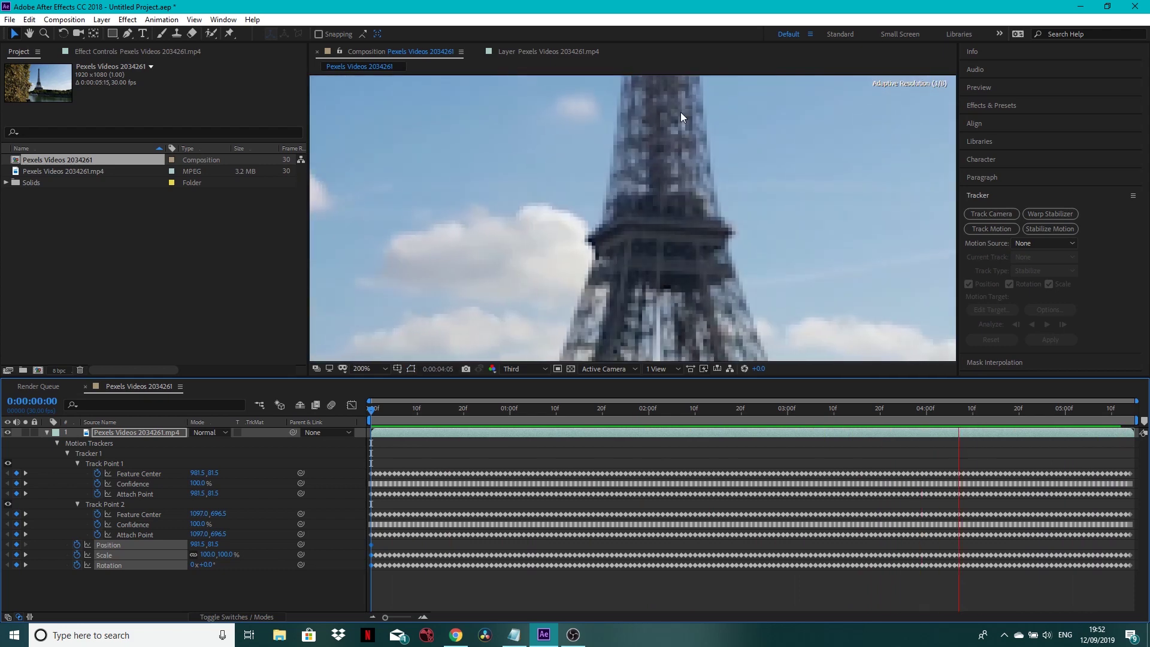
key("v")
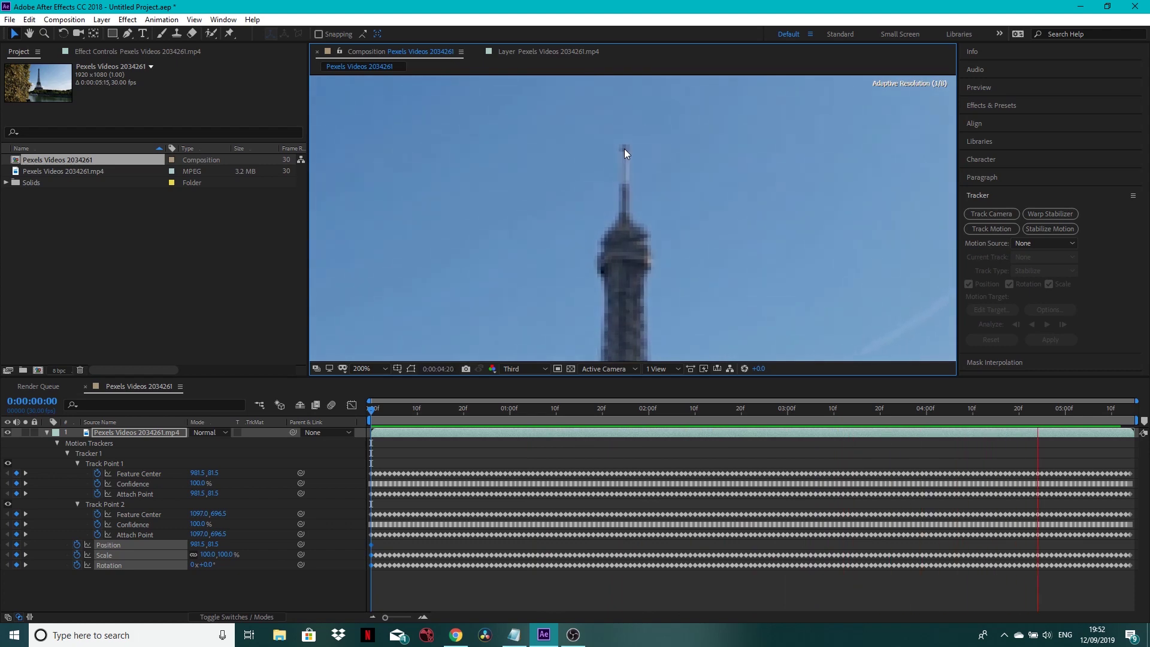
scroll(624, 148, "down", 10)
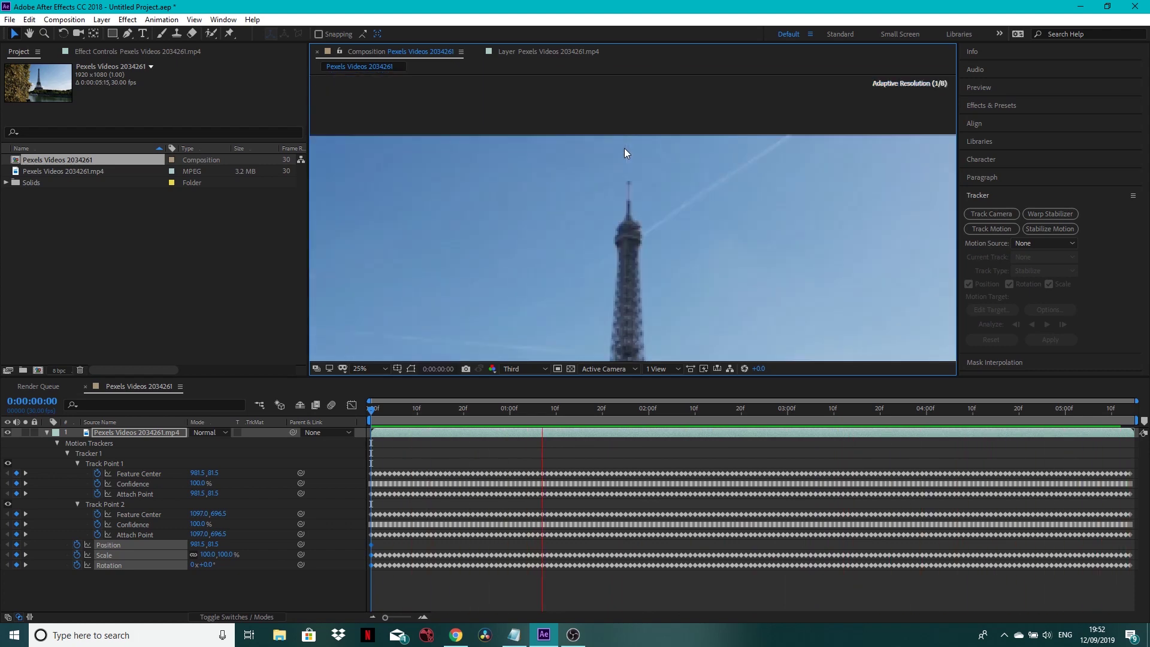
scroll(635, 180, "up", 6)
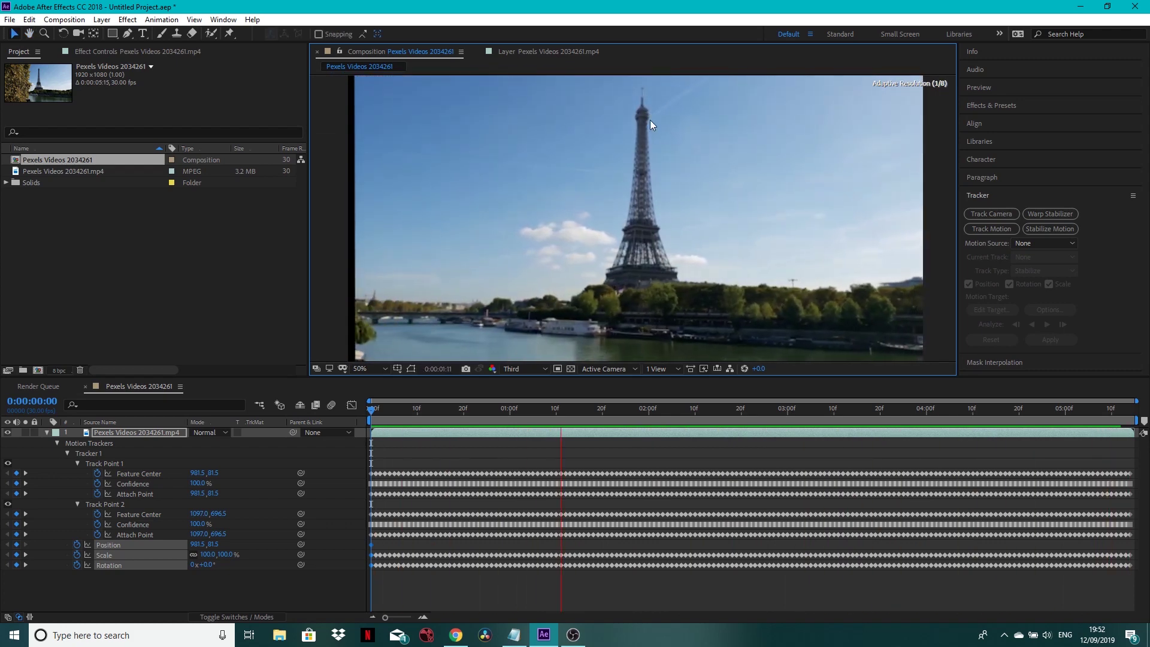
Step: Add a copy of the original footage on top and toggle its visibility to compare with the stabilized layer
key("space")
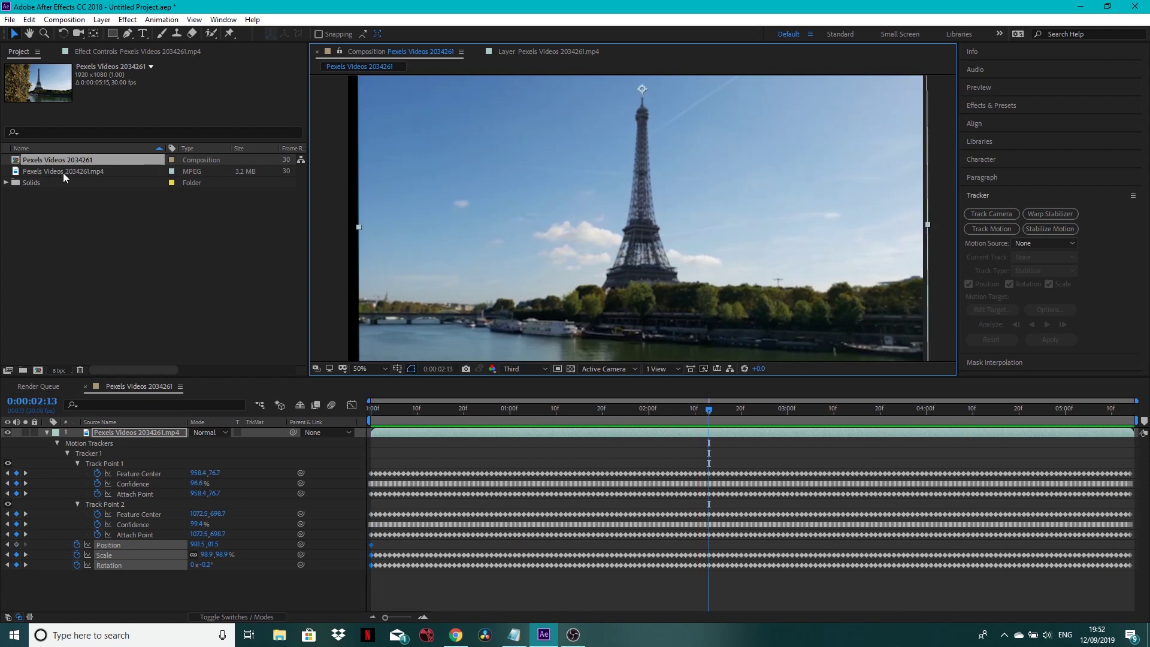
left_click_drag(67, 171, 96, 433)
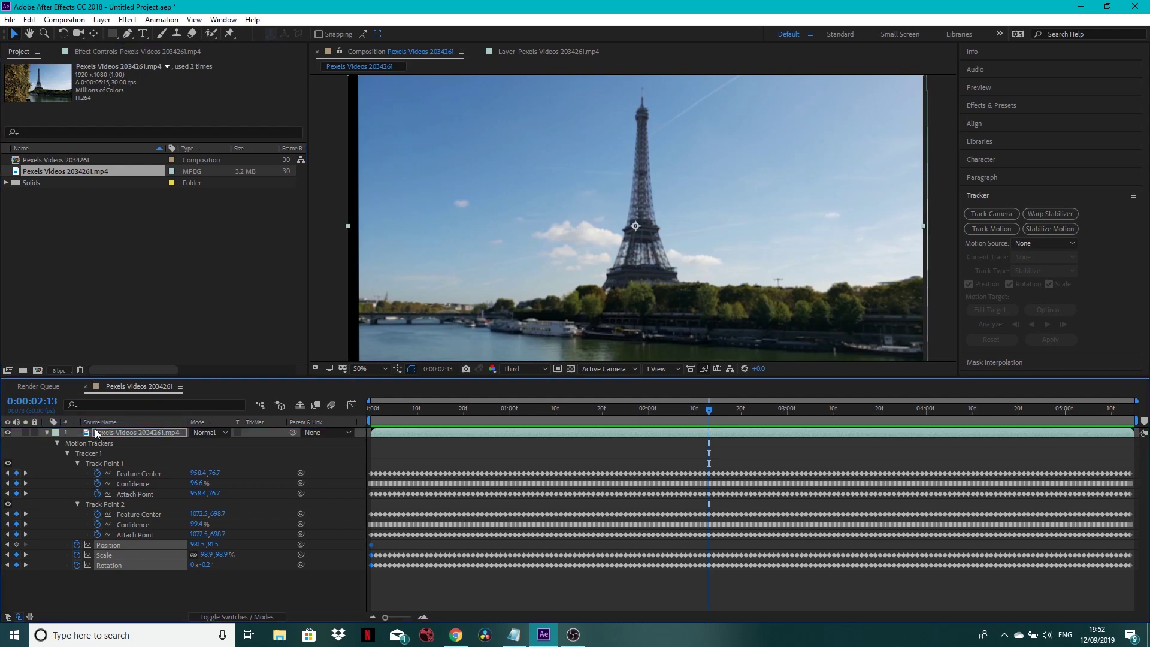
left_click(7, 432)
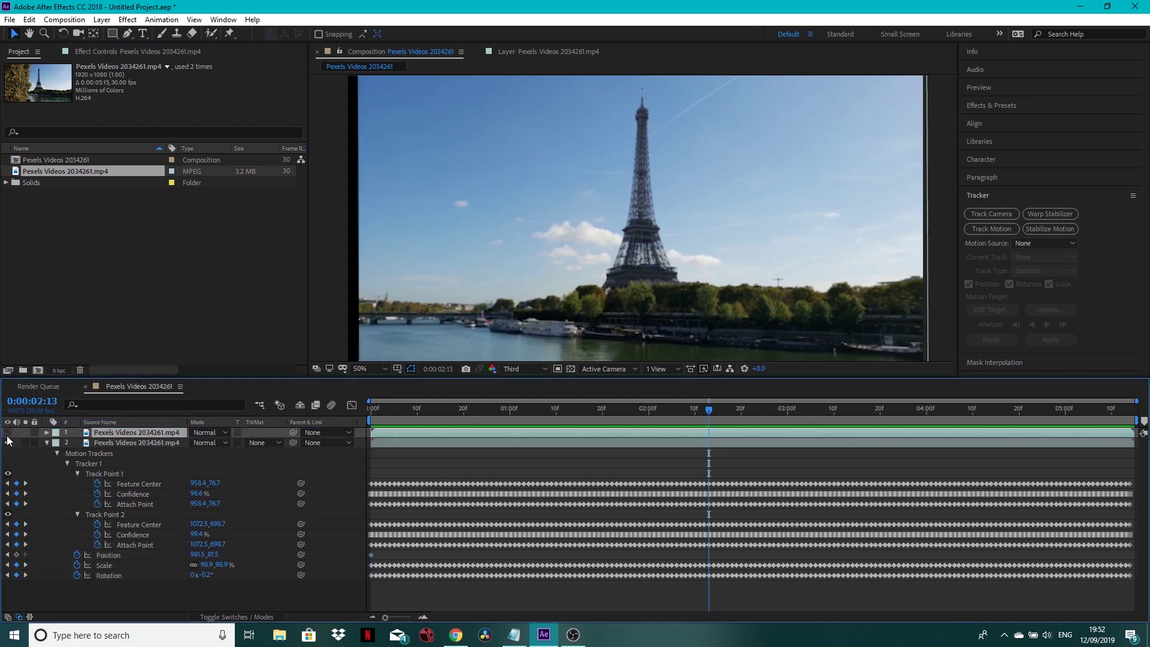
left_click(7, 432)
left_click(8, 434)
left_click(7, 434)
left_click(7, 434)
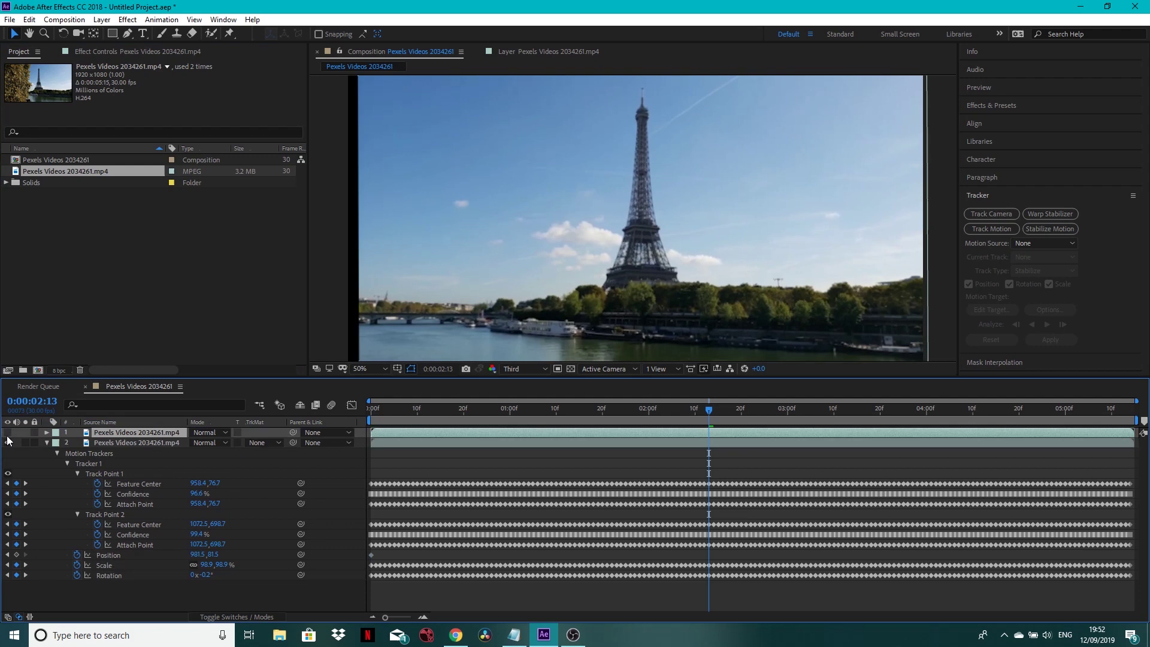
left_click(7, 434)
left_click(7, 434)
left_click(7, 434)
left_click(7, 433)
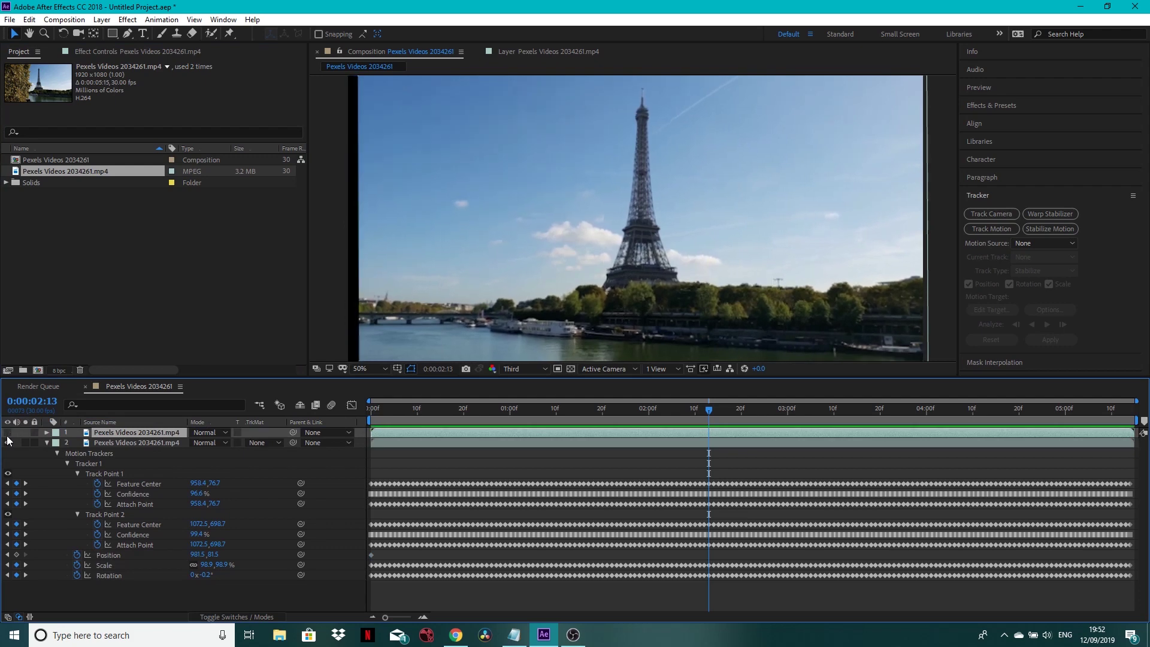
left_click(7, 434)
Step: Play the comparison briefly from 0:00:03:28
left_click_drag(714, 411, 917, 411)
key("space")
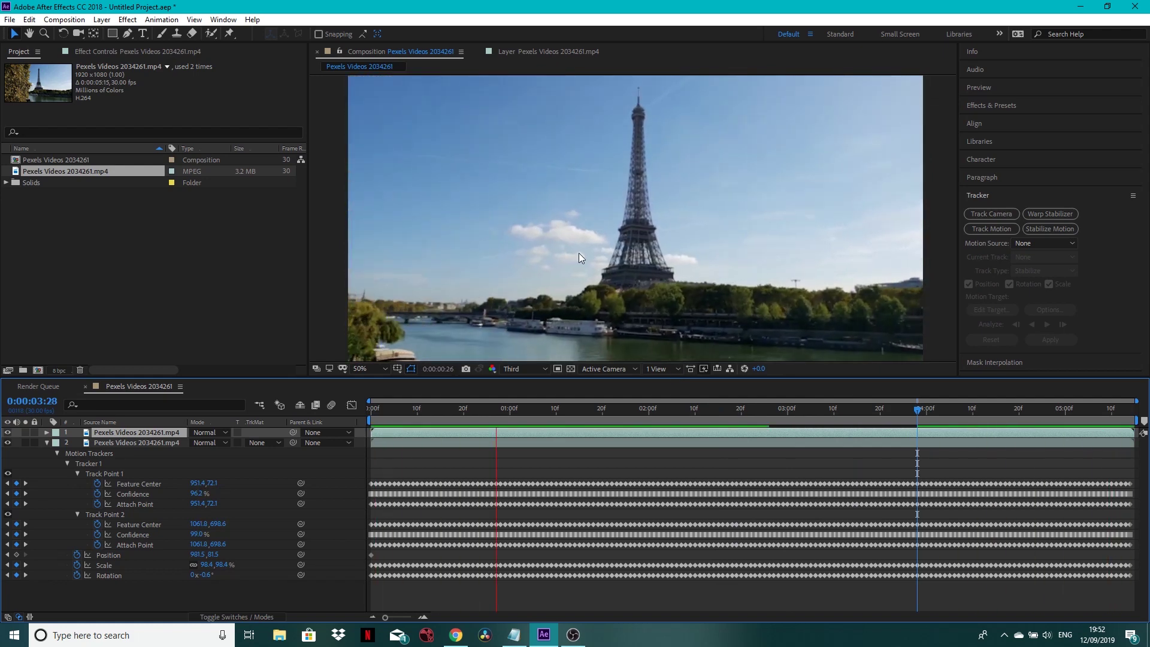
key("space")
Step: Delete the duplicate layer, zoom the viewer out, and scrub the clip to reveal the black edges
key("Delete")
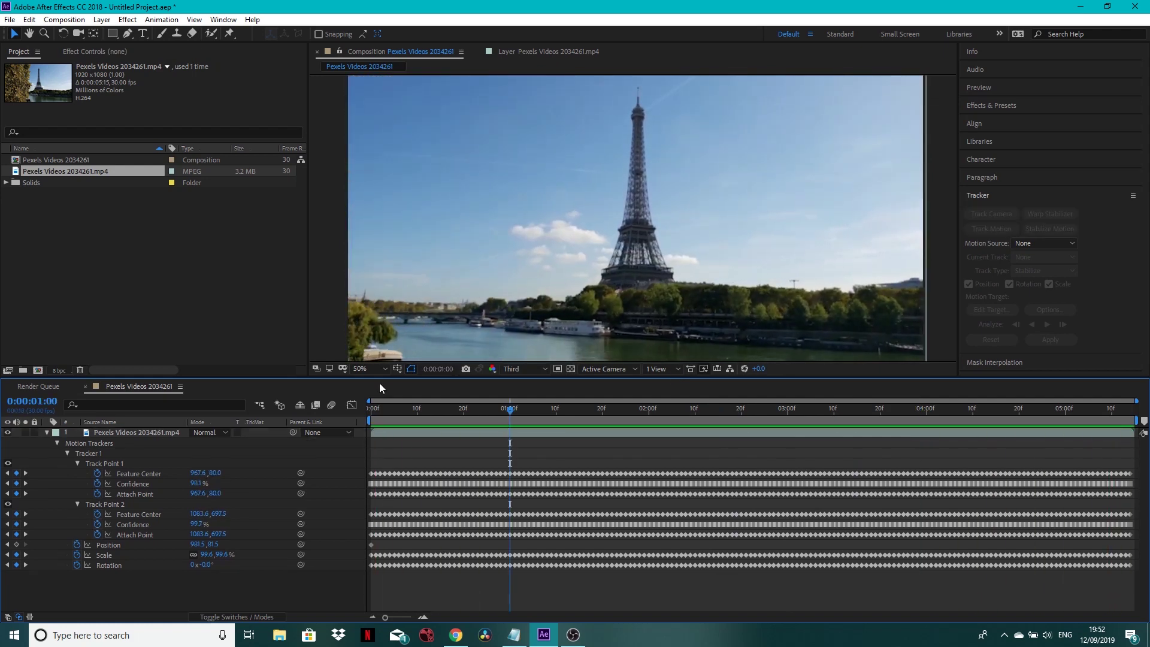
left_click_drag(435, 403, 765, 426)
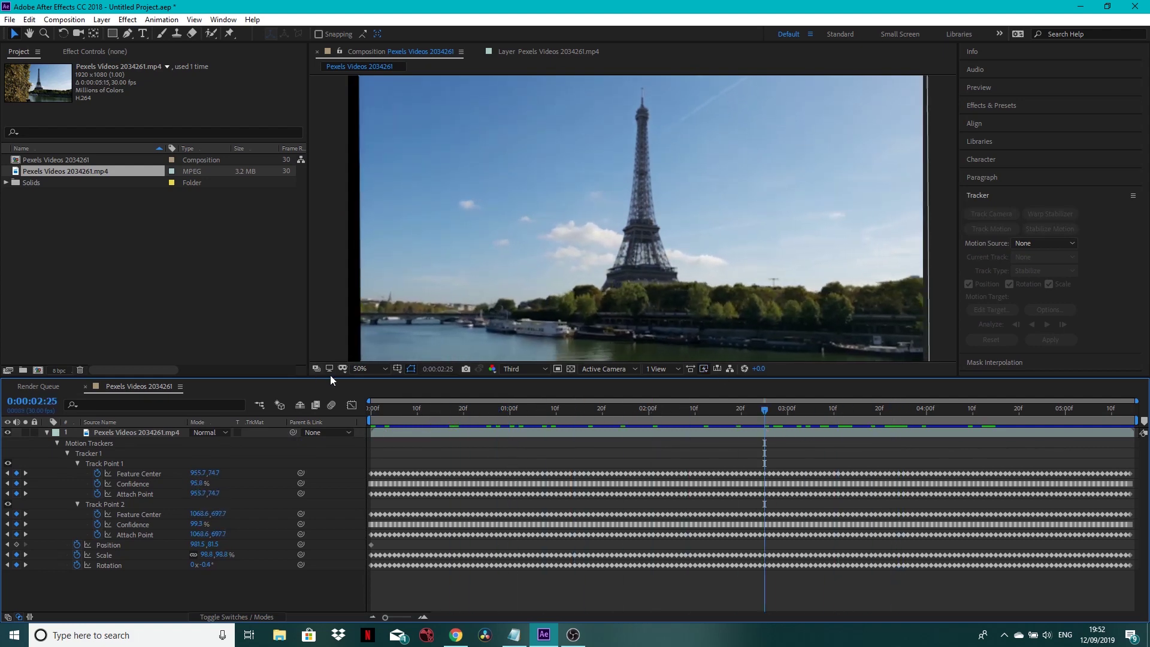
scroll(389, 333, "down", 2)
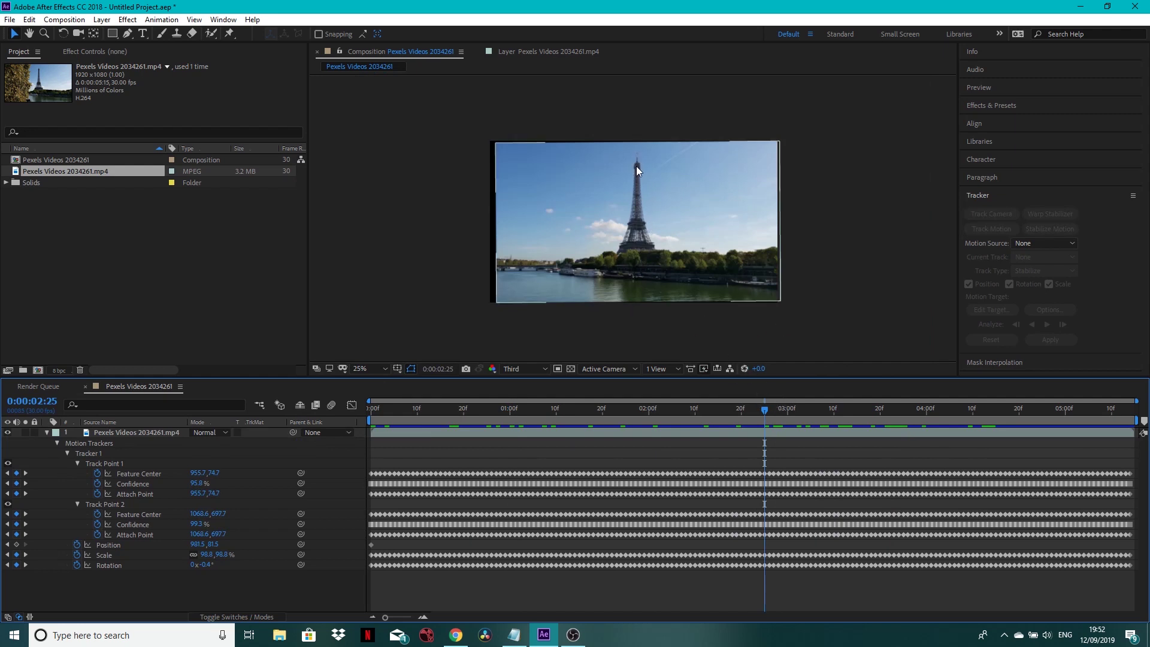
left_click_drag(765, 410, 1105, 411)
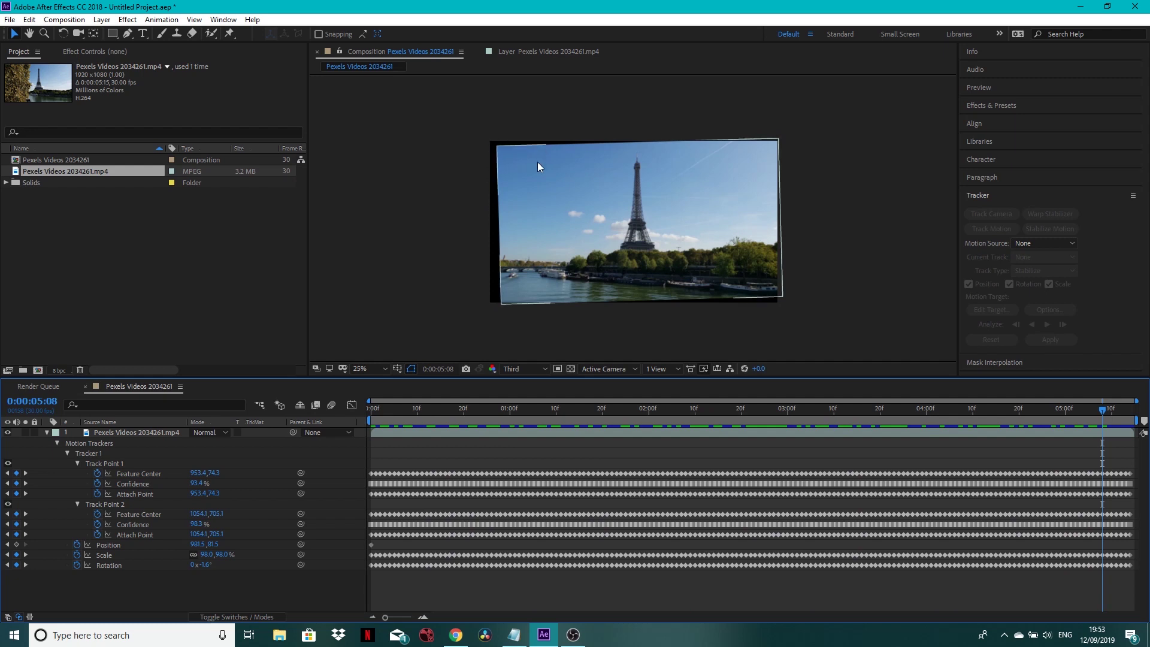
Step: Pre-compose the Eiffel Tower layer as 'Stabalised Version' with 'Move all attributes into the new composition'
left_click(47, 432)
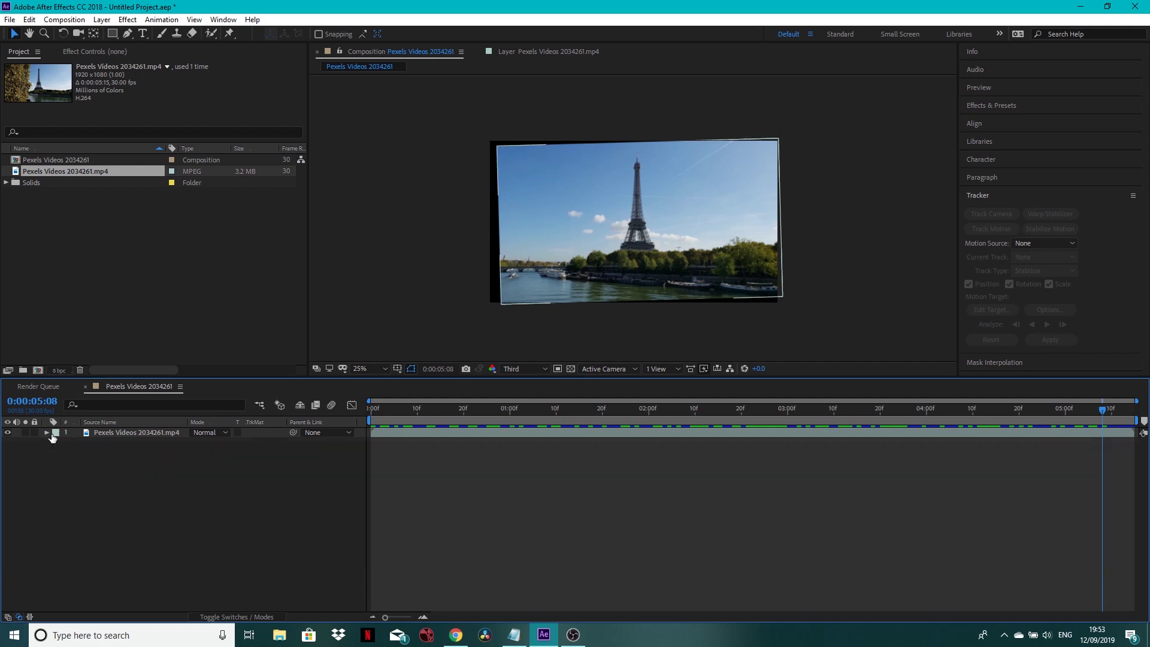
left_click(134, 432)
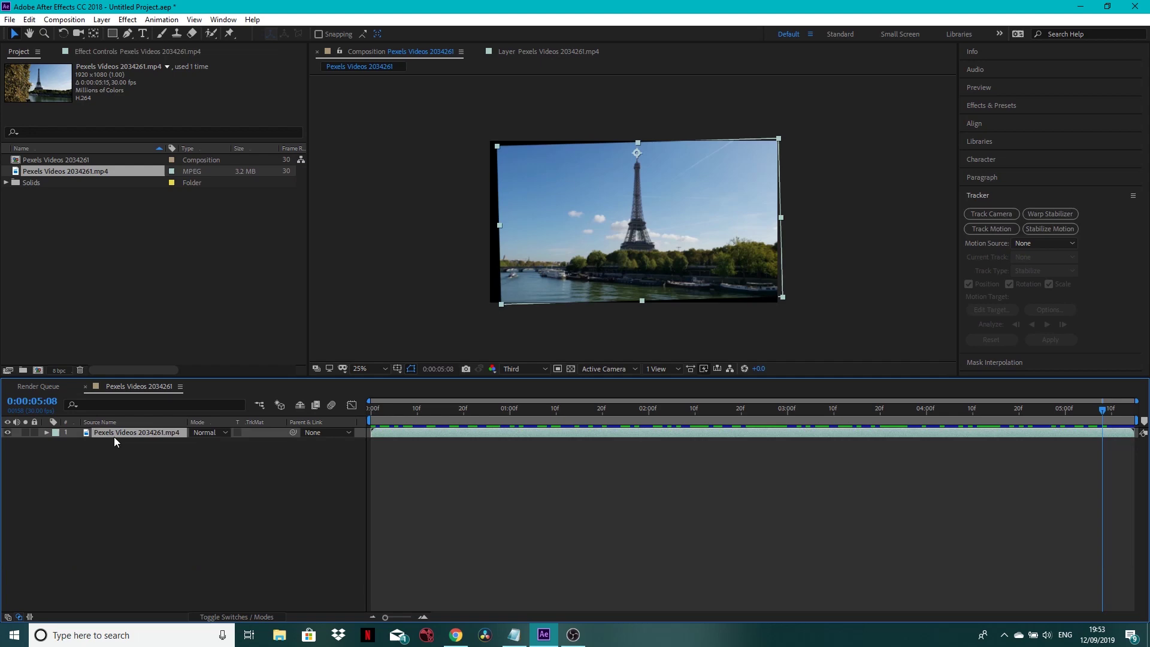
left_click(102, 19)
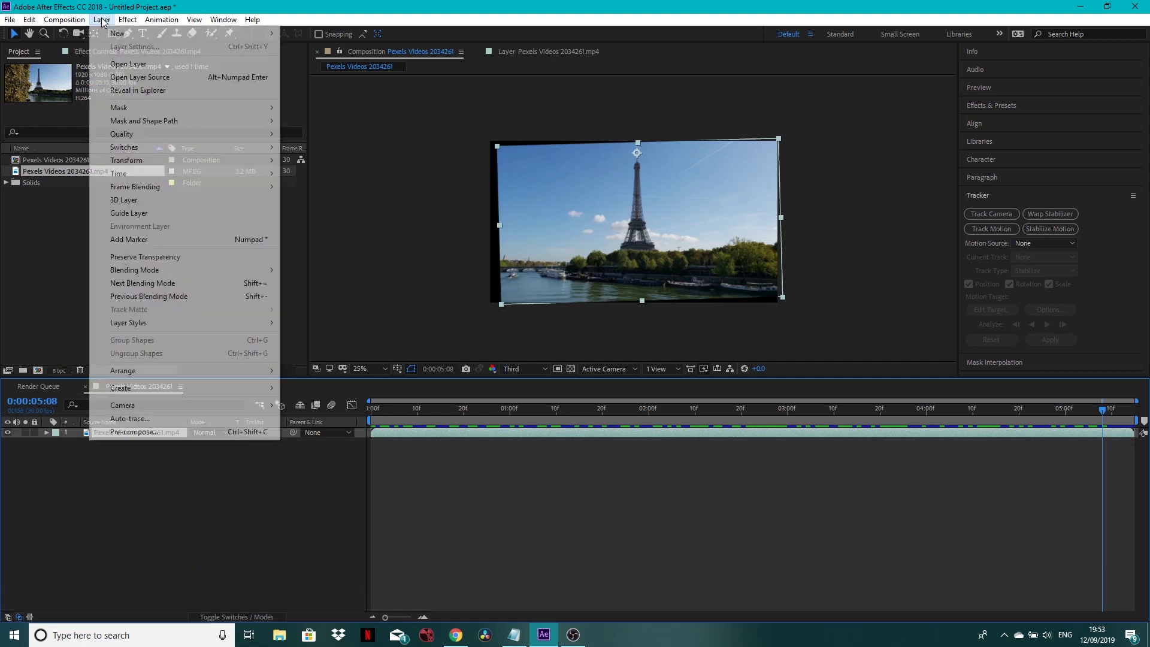
left_click(143, 432)
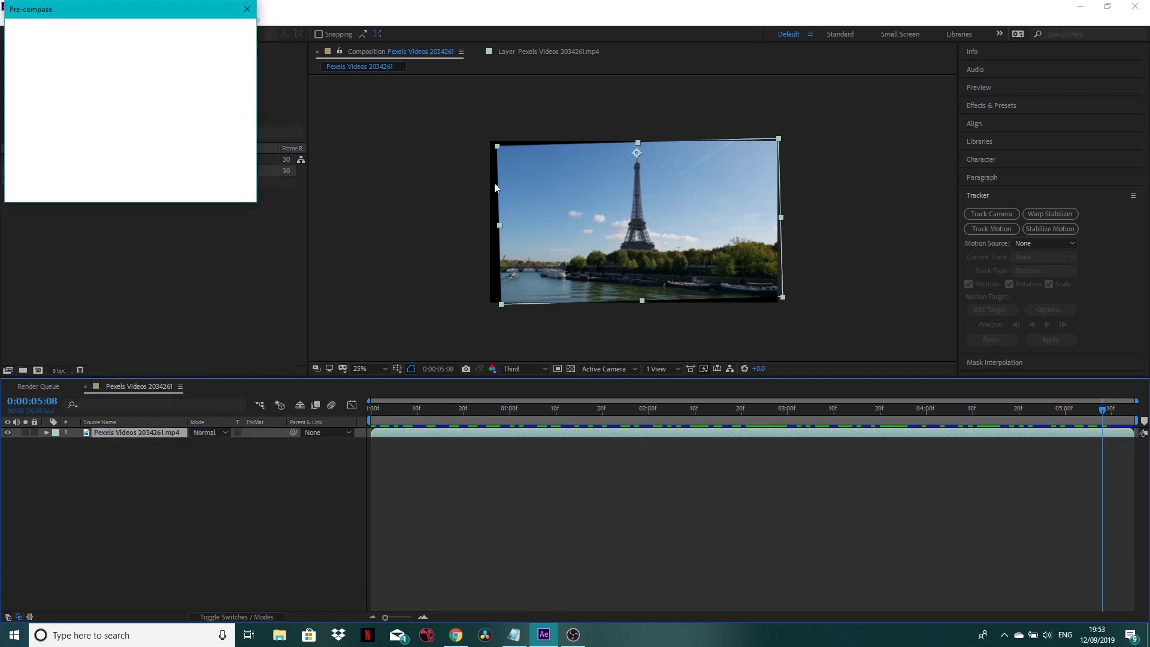
left_click_drag(131, 17, 519, 232)
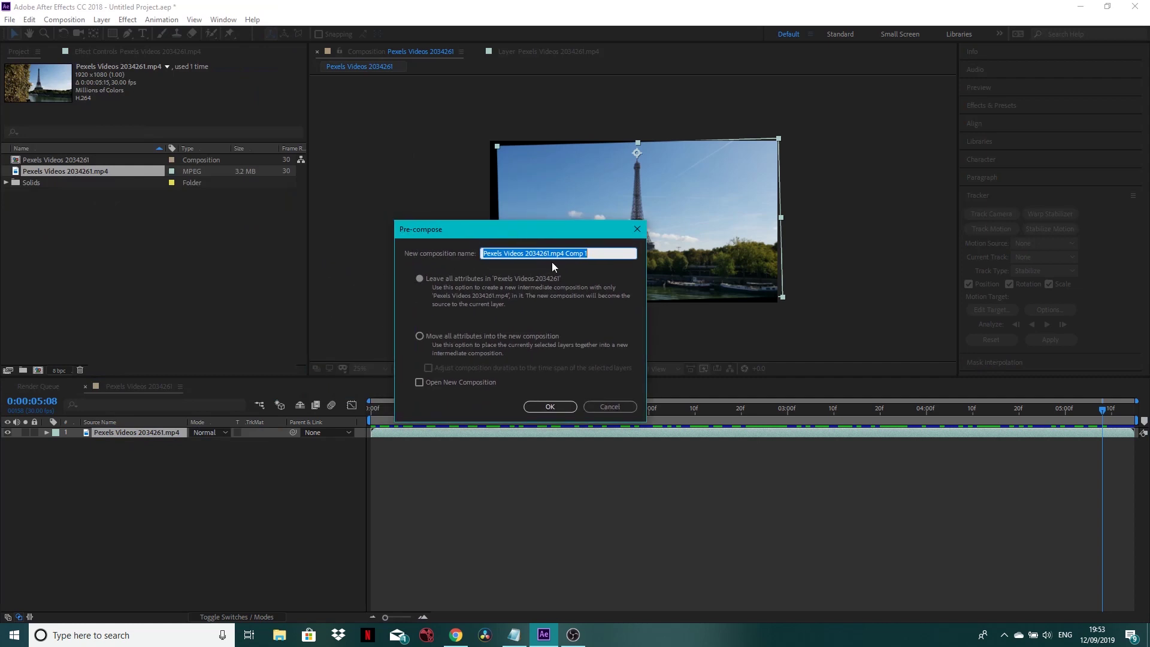
type("STablised Version")
left_click(488, 253)
key("BackSpace")
type("tabalised Version")
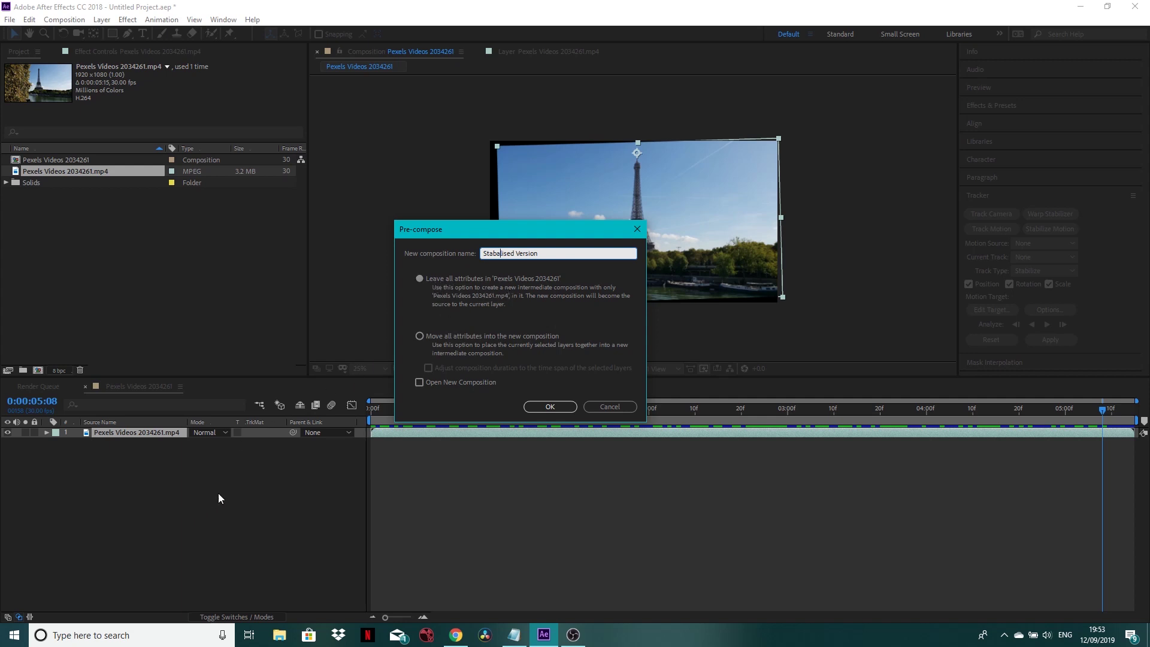
left_click(447, 336)
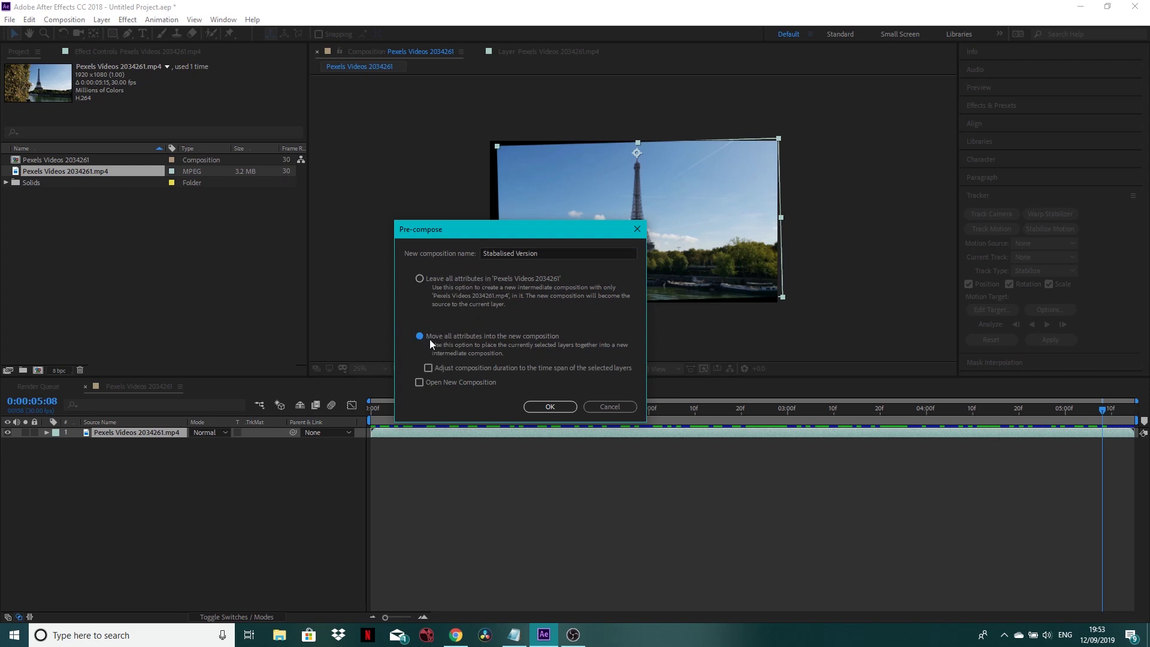
left_click(540, 407)
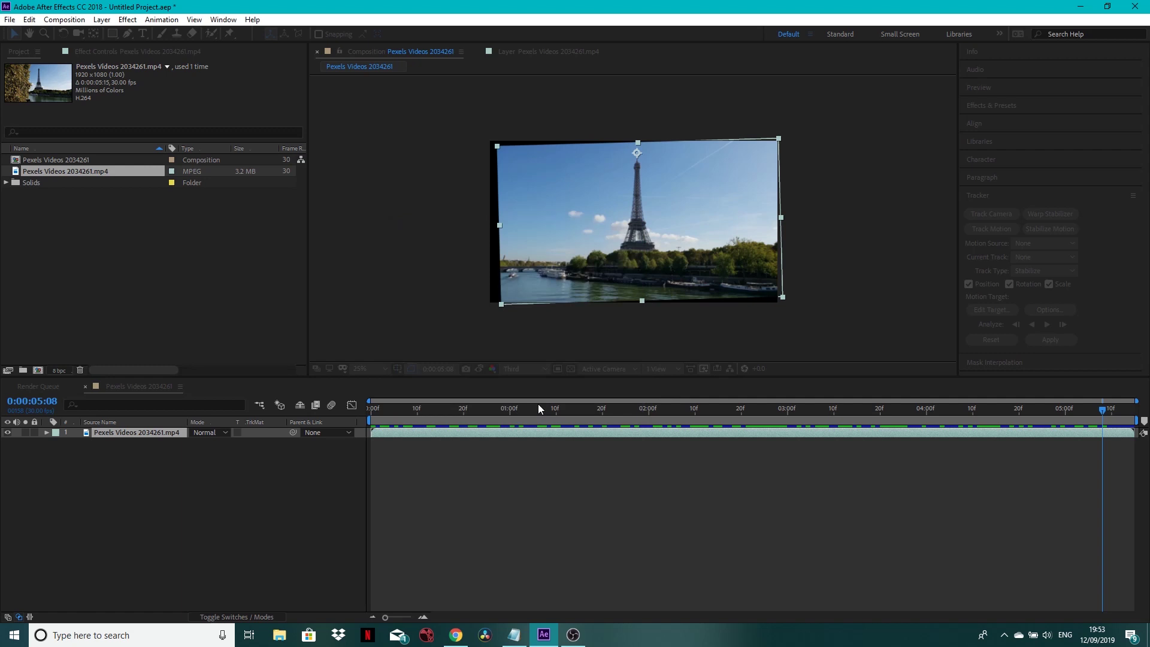
Step: Open the Stabalised Version precomp to check its footage layer, then return to Pexels Videos 2034261
left_click(203, 500)
left_click(128, 434)
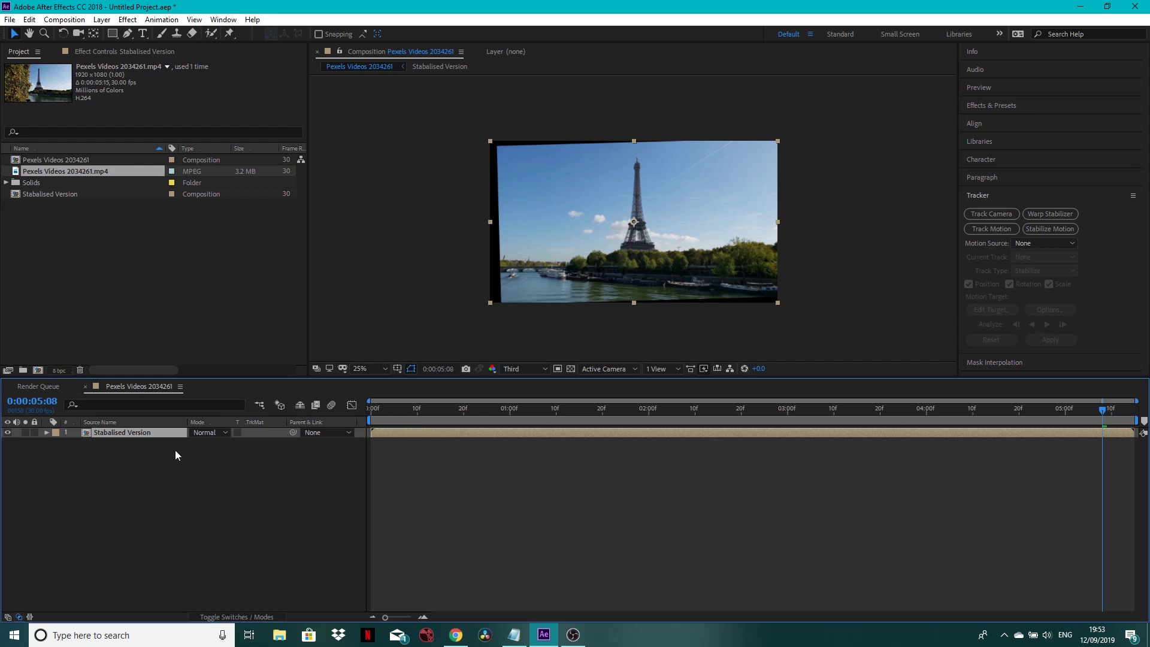
double_click(139, 434)
left_click(144, 433)
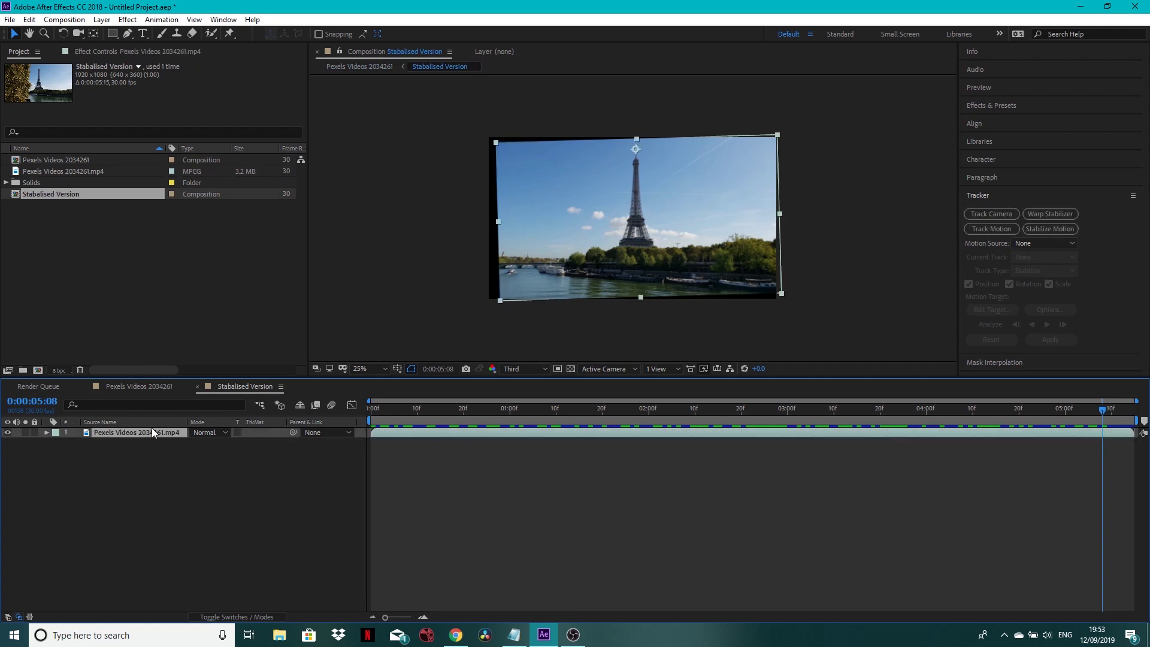
left_click(139, 387)
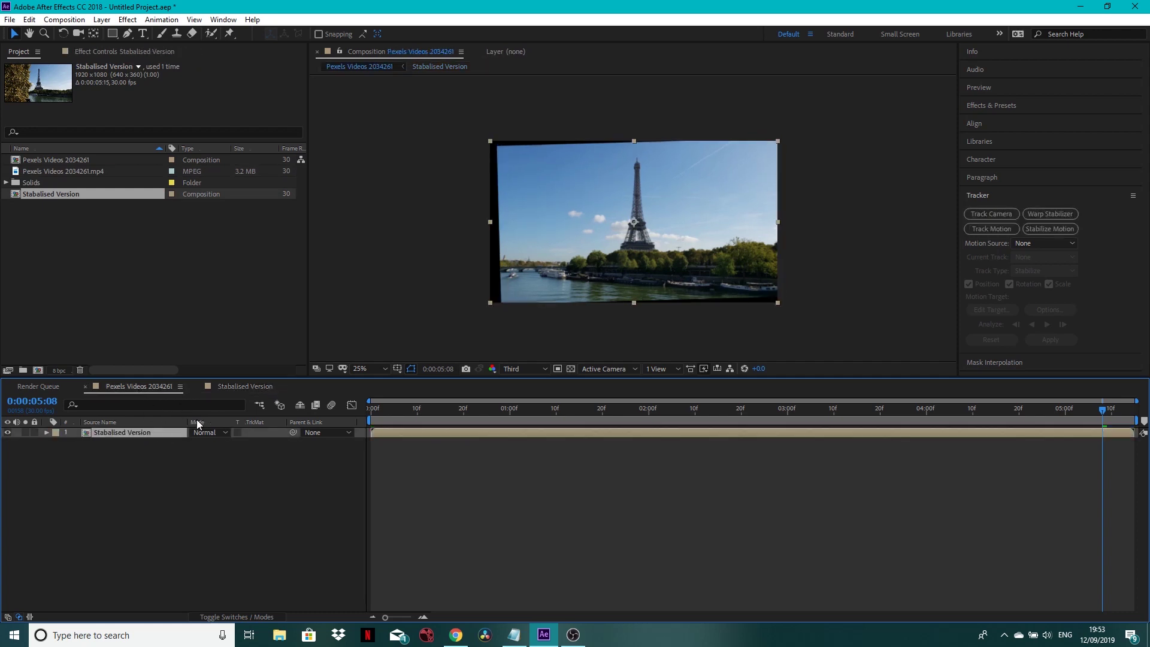
Step: Scale the Stabalised Version layer to 106% and preview it from the first frame
left_click_drag(405, 421, 894, 408)
key("s")
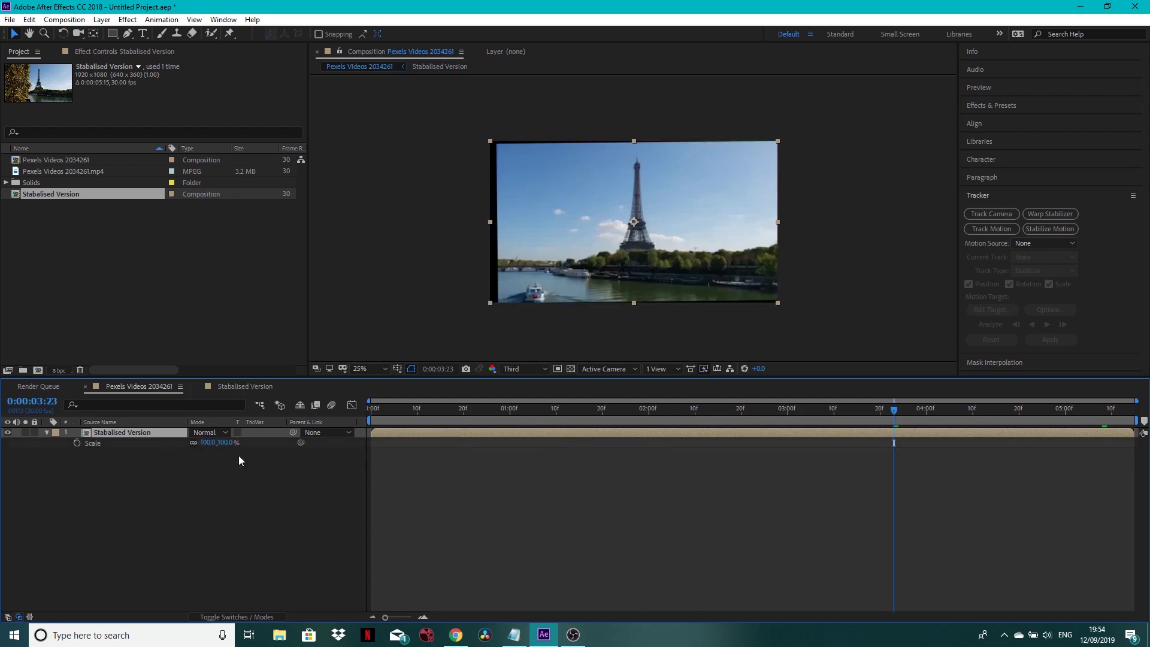
left_click_drag(230, 446, 246, 448)
left_click_drag(438, 415, 361, 416)
key("space")
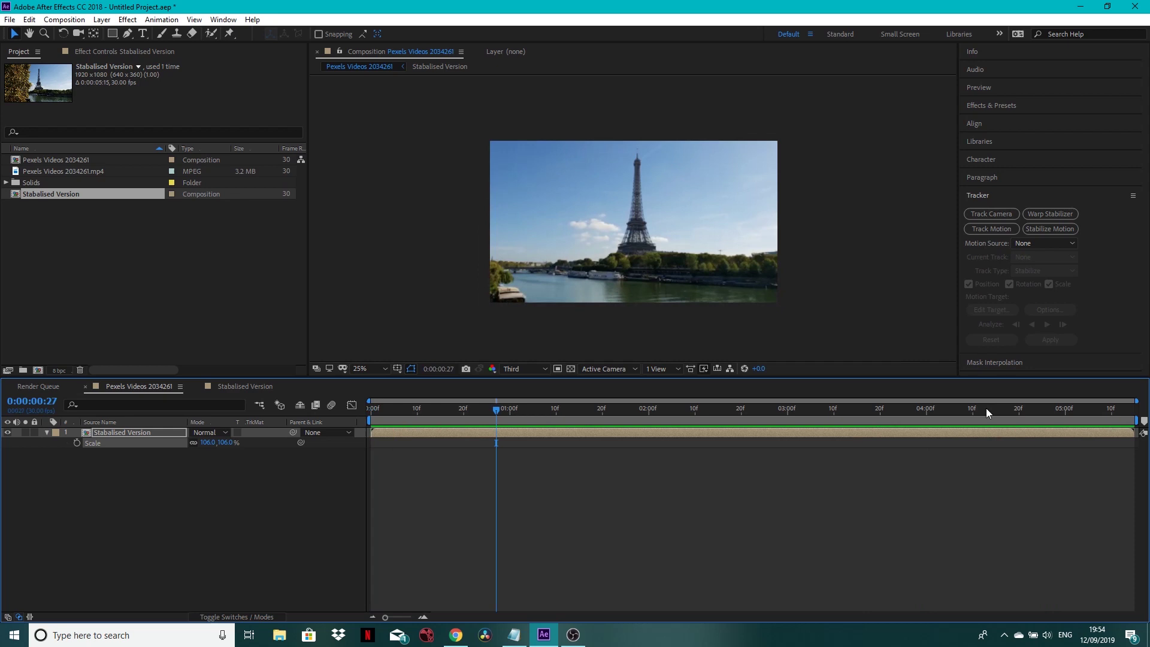
Step: Replay the clip and set the viewer magnification to 'Fit up to 100%'
left_click_drag(987, 411, 1093, 411)
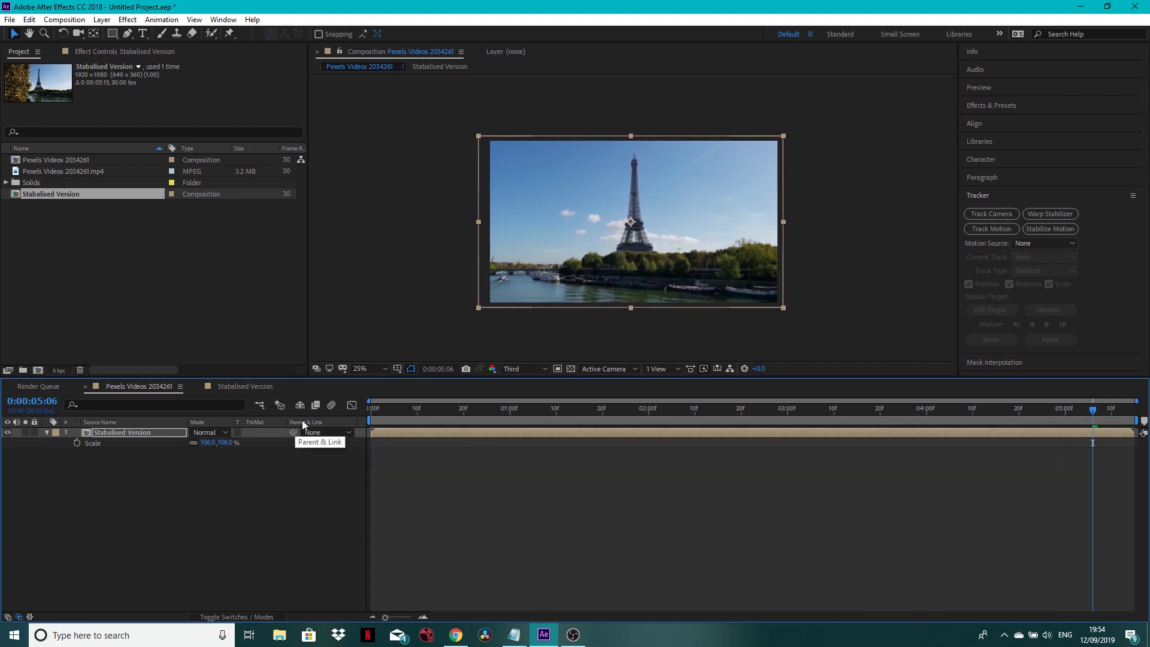
key("space")
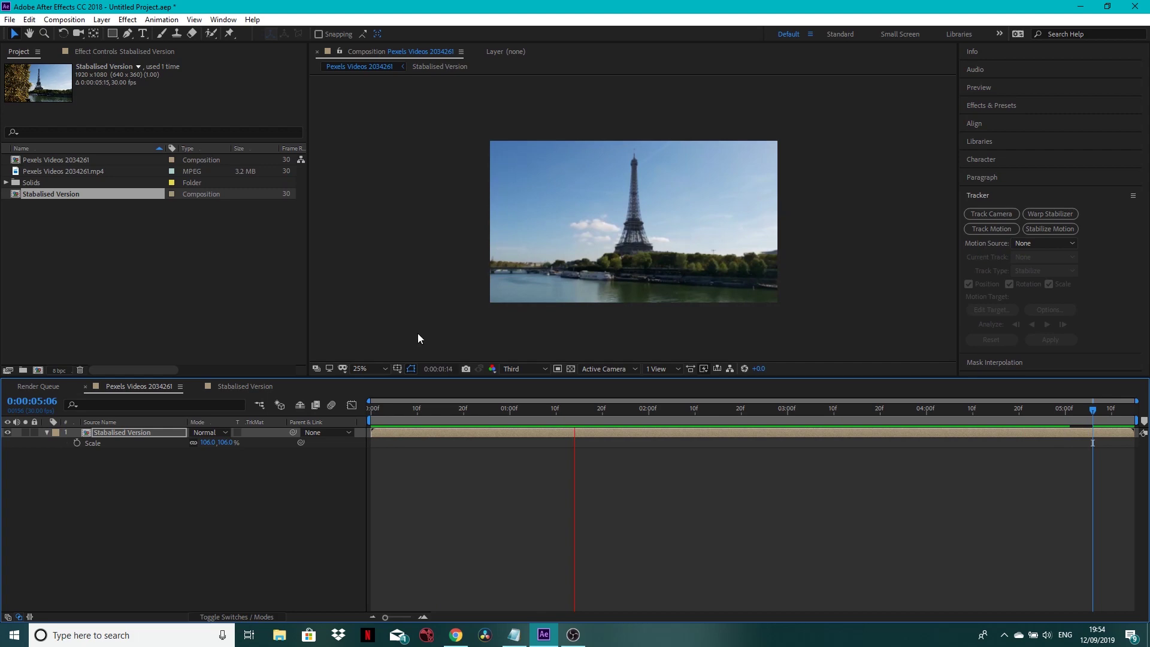
left_click(356, 370)
left_click(378, 394)
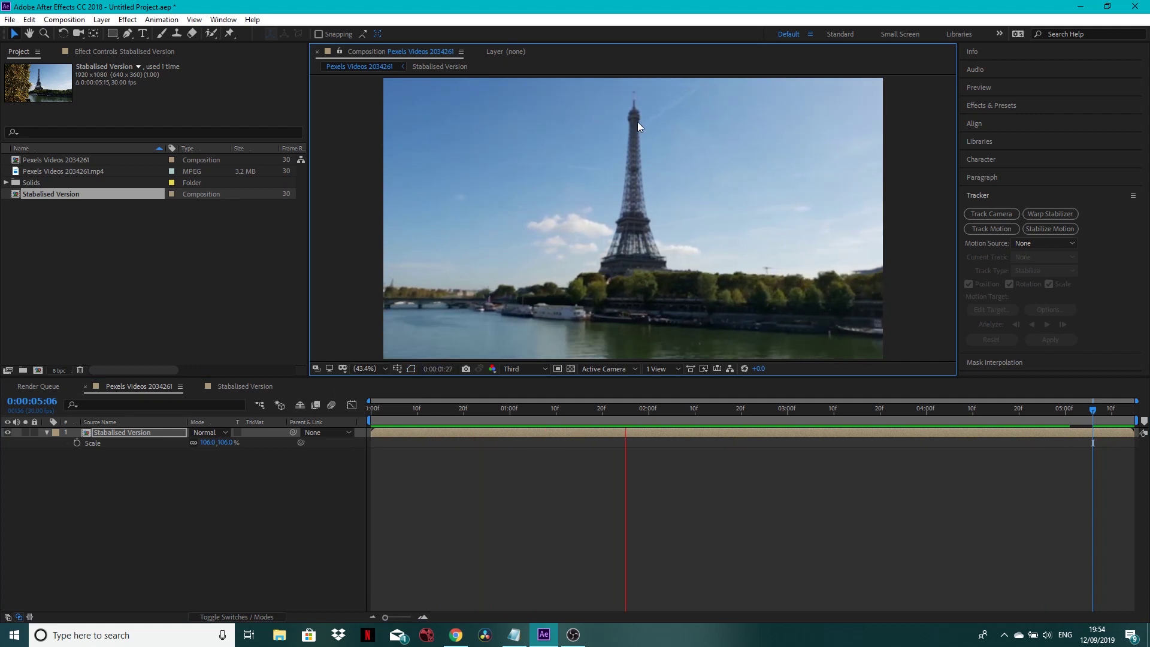
Step: Add the original Pexels mp4 footage above the precomp as a hidden layer
key("space")
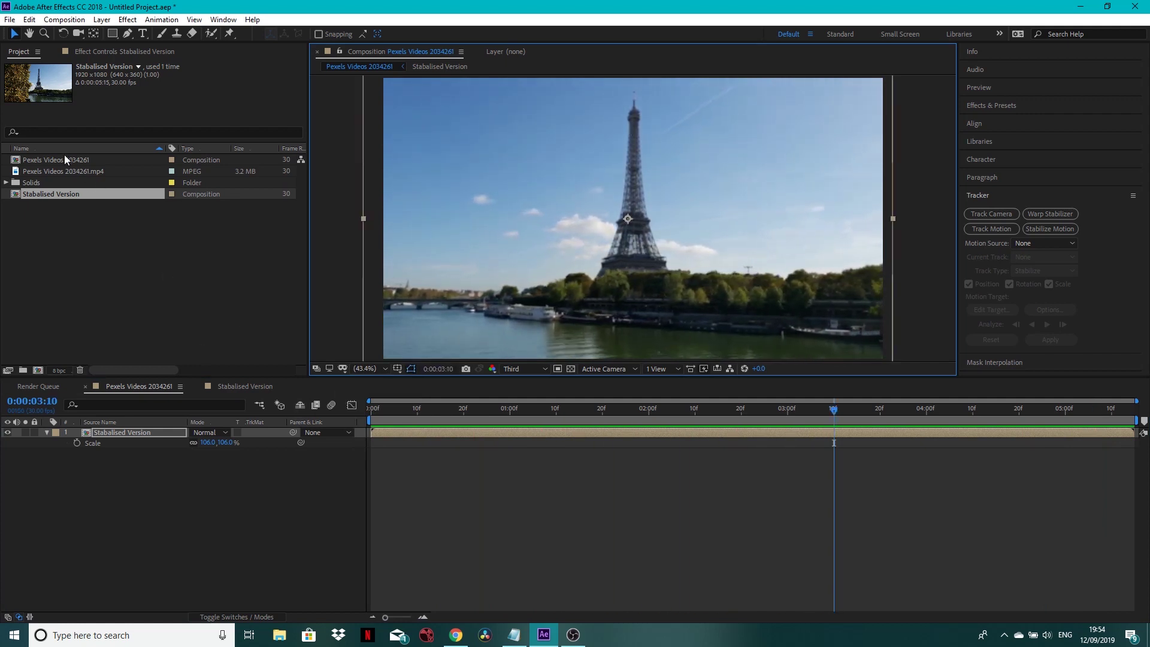
left_click_drag(60, 171, 113, 428)
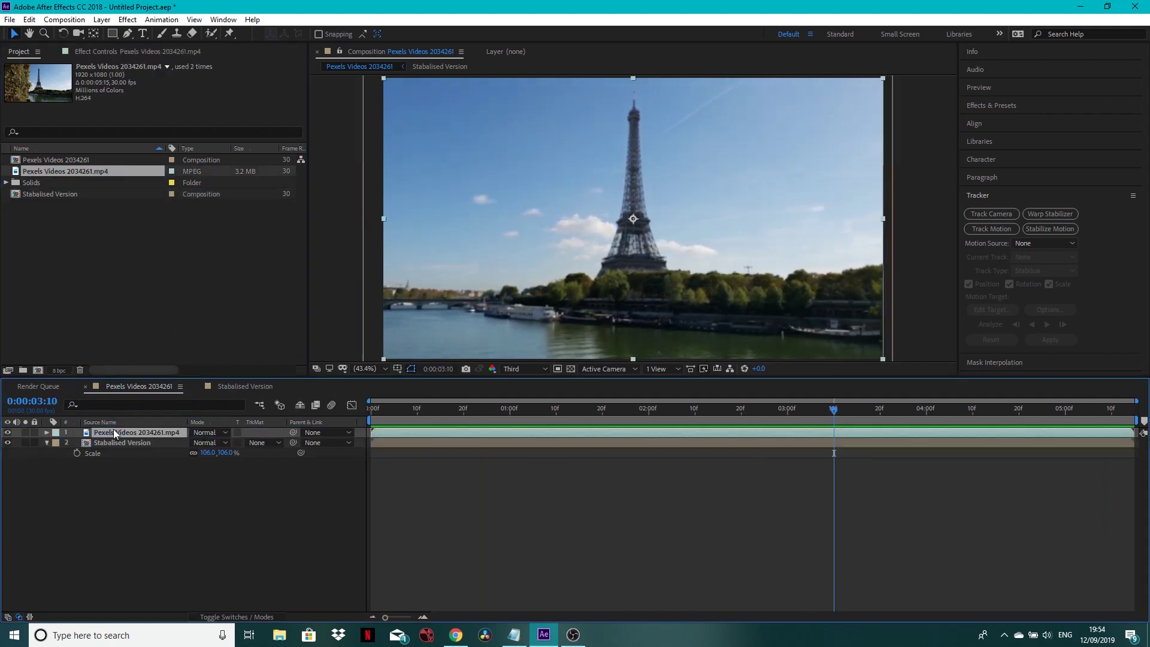
key("space")
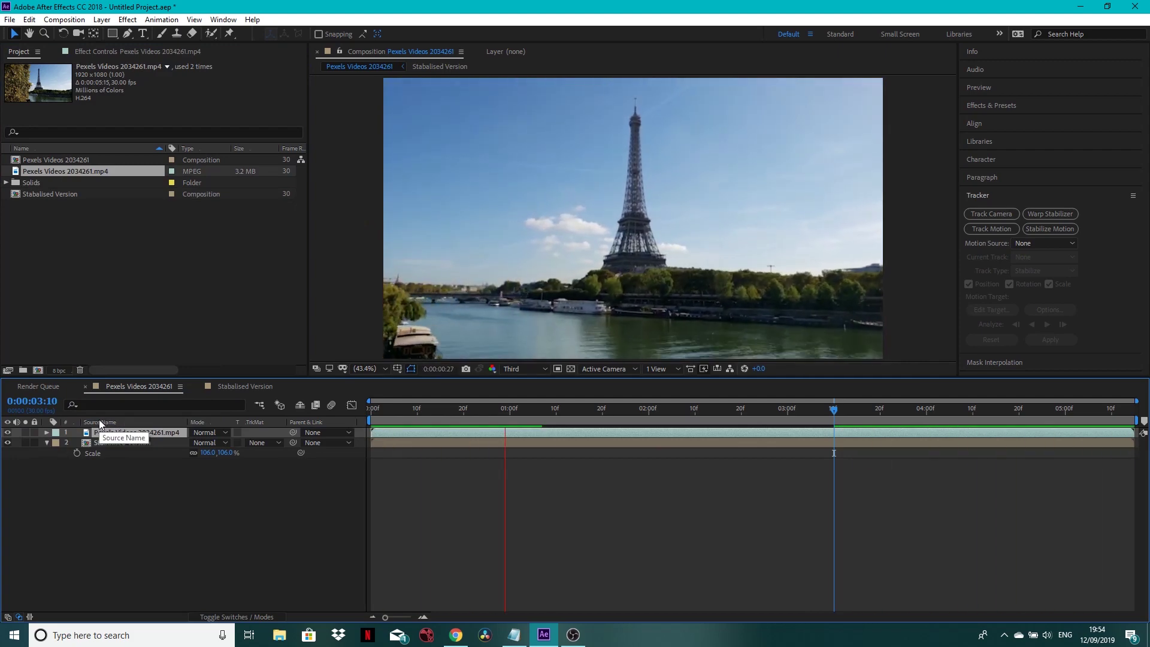
left_click(7, 432)
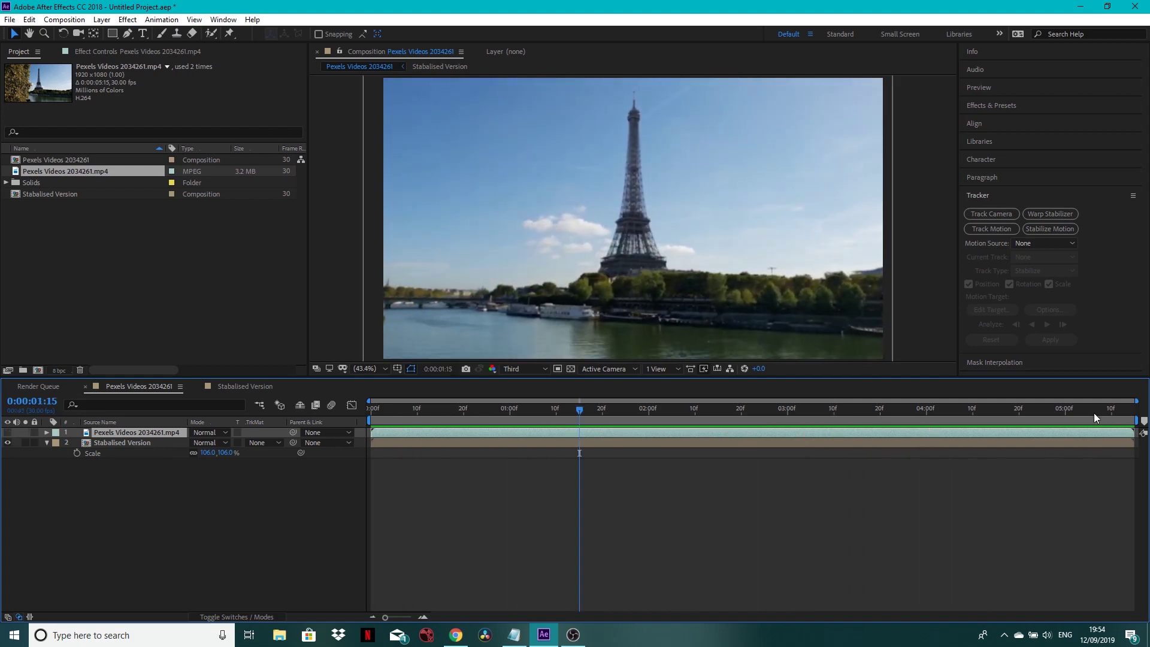
Step: Set the Stabalised Version Scale to 108, then nudge it up to 109%
left_click_drag(1095, 418, 1142, 418)
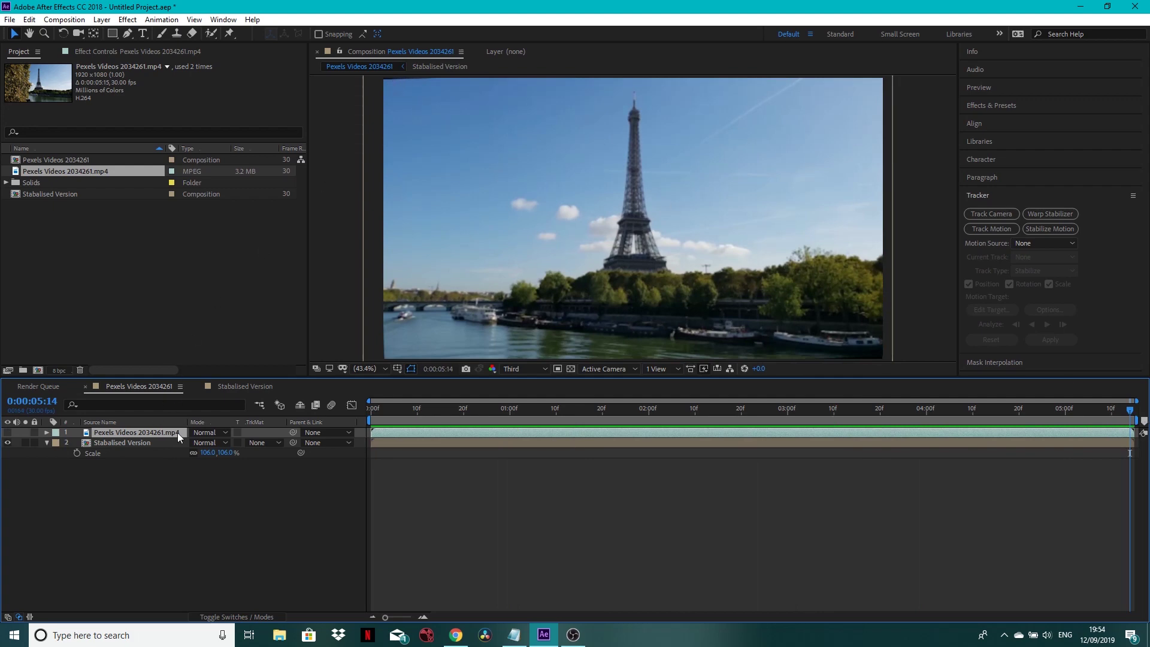
left_click(206, 453)
type("108")
key("Return")
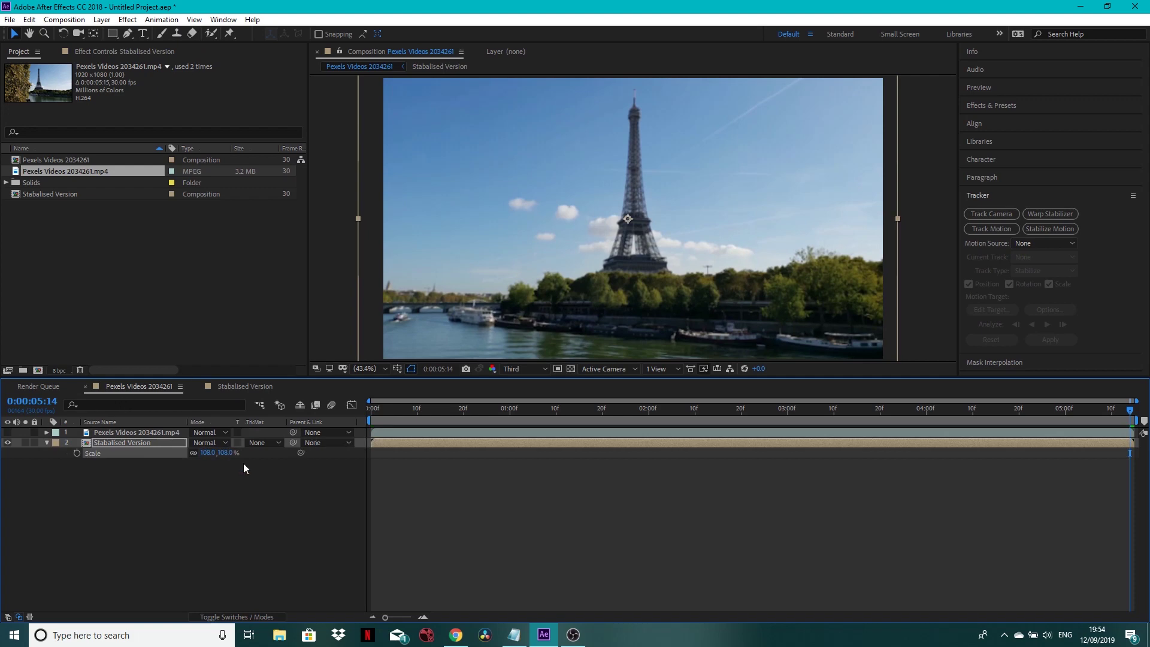
left_click_drag(220, 453, 198, 404)
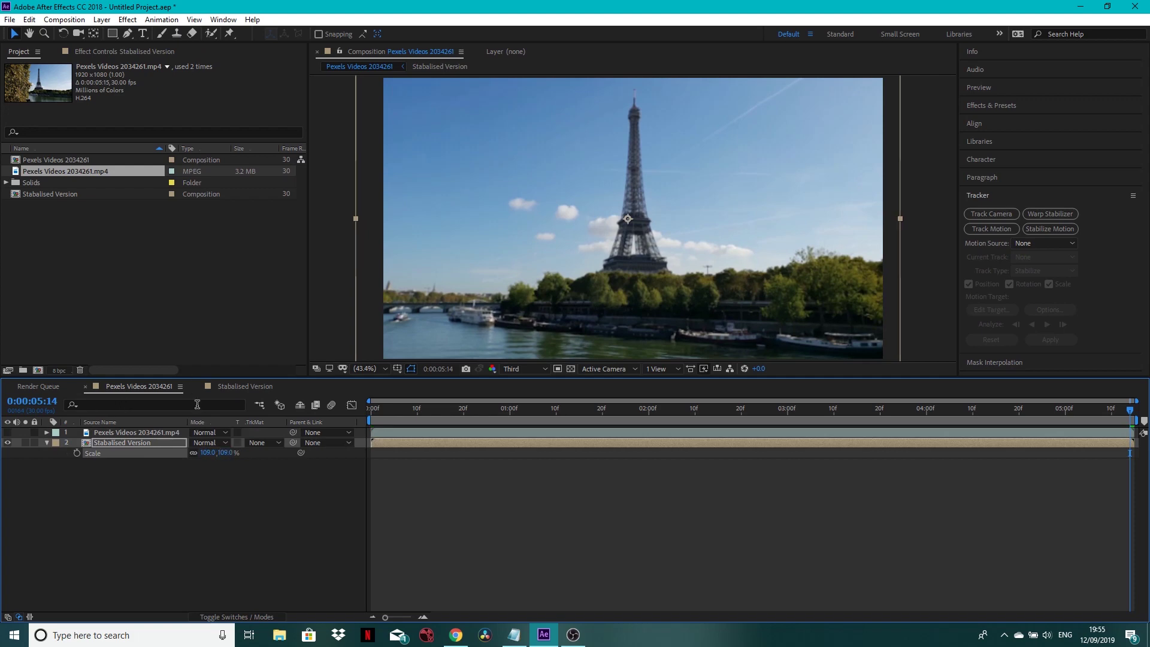
left_click_drag(466, 409, 616, 414)
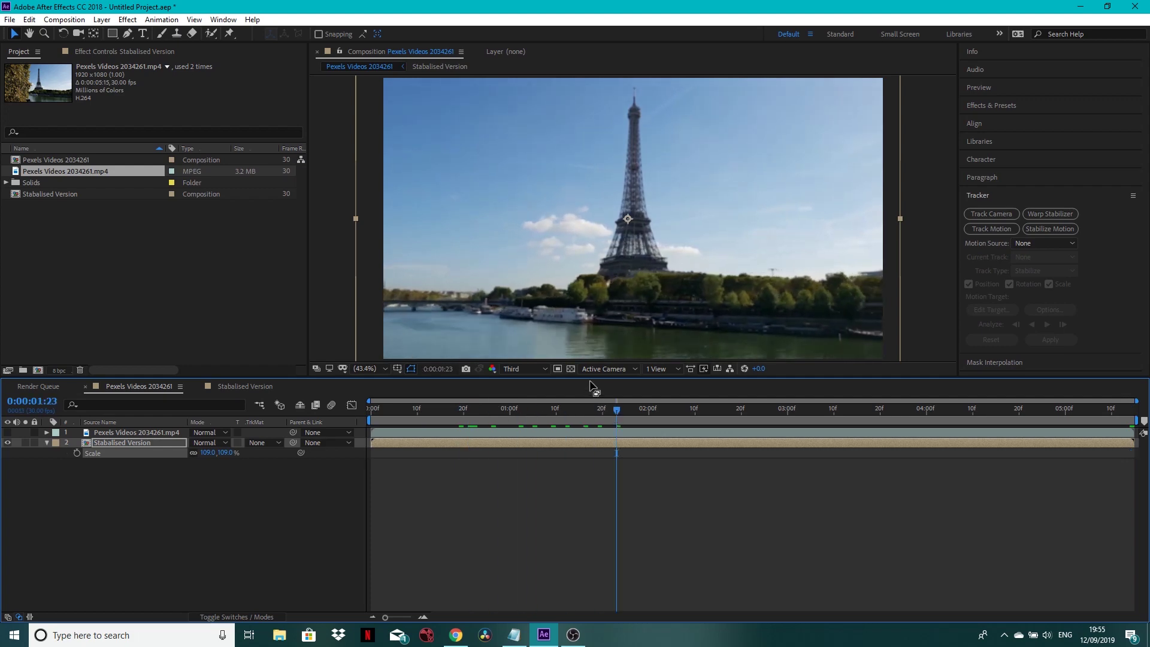